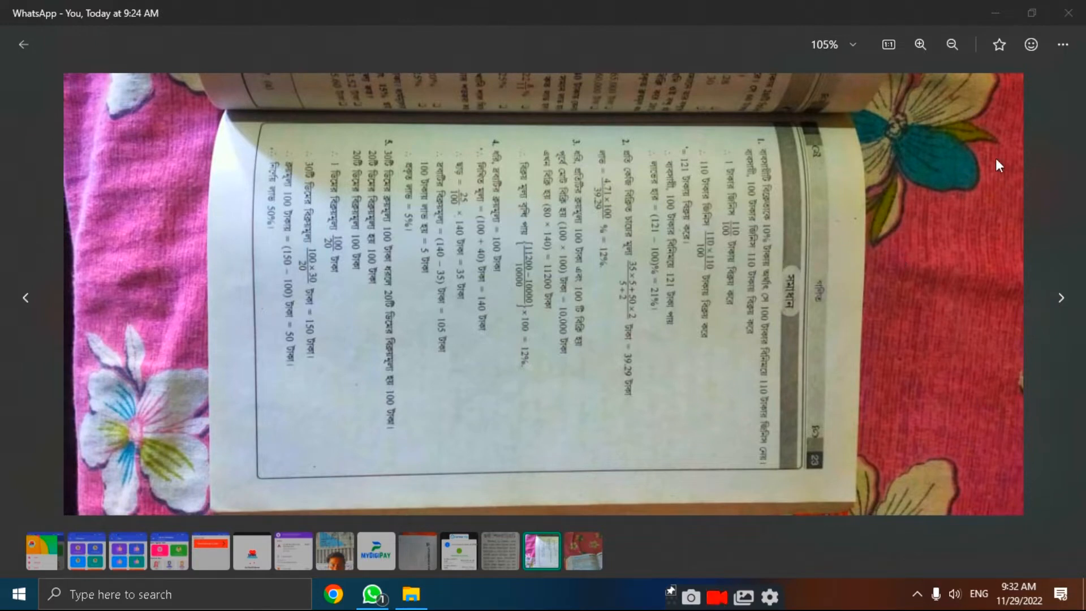
Switch to the whatsapp folder under Downloads in File Explorer and launch Adobe Photoshop 7.0.
click(1055, 44)
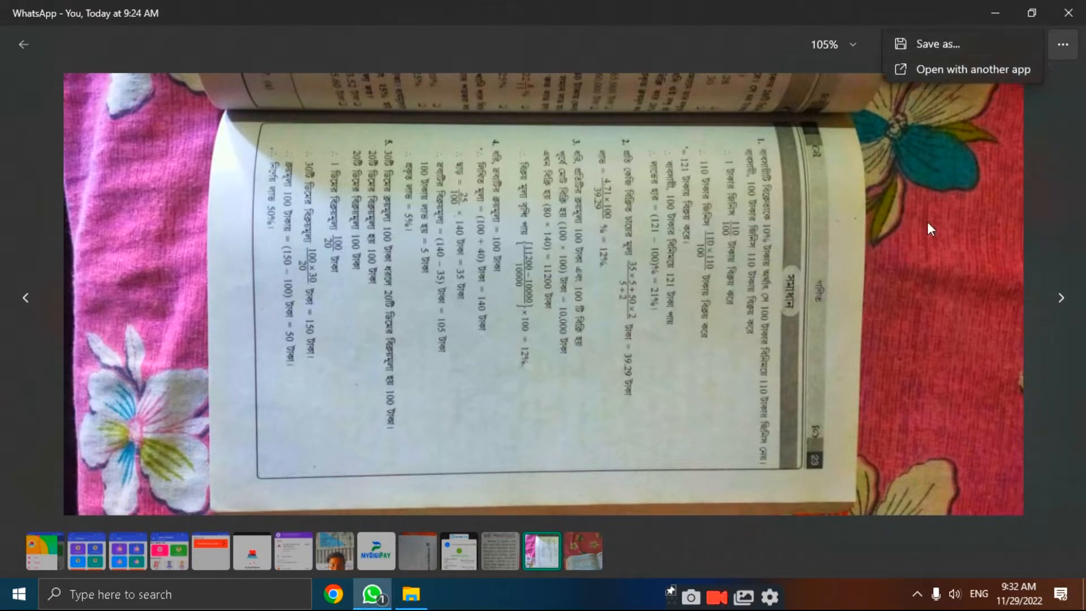
click(411, 594)
click(177, 211)
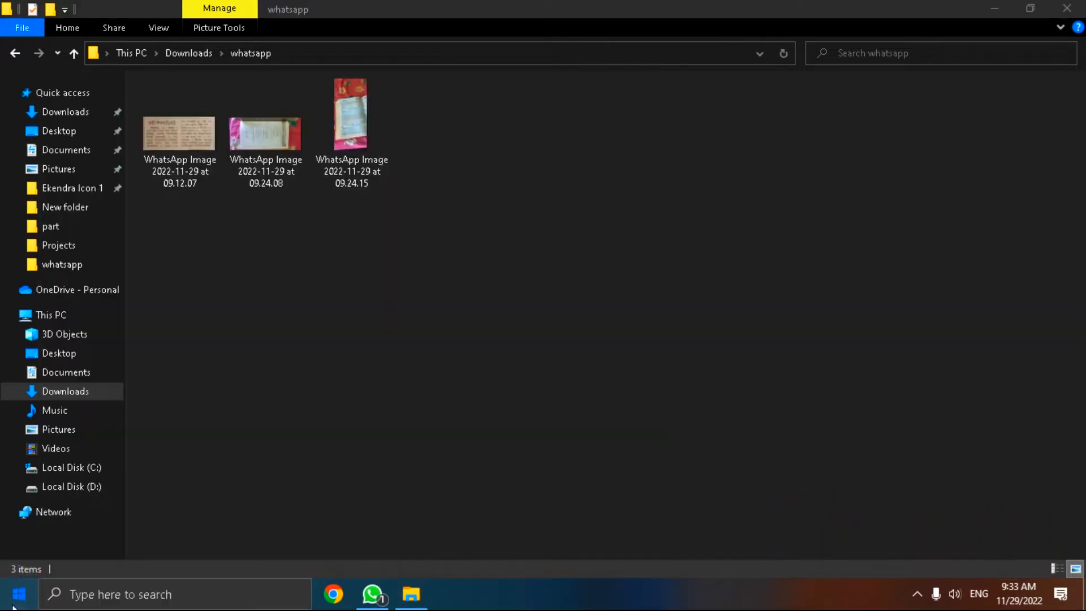
click(19, 593)
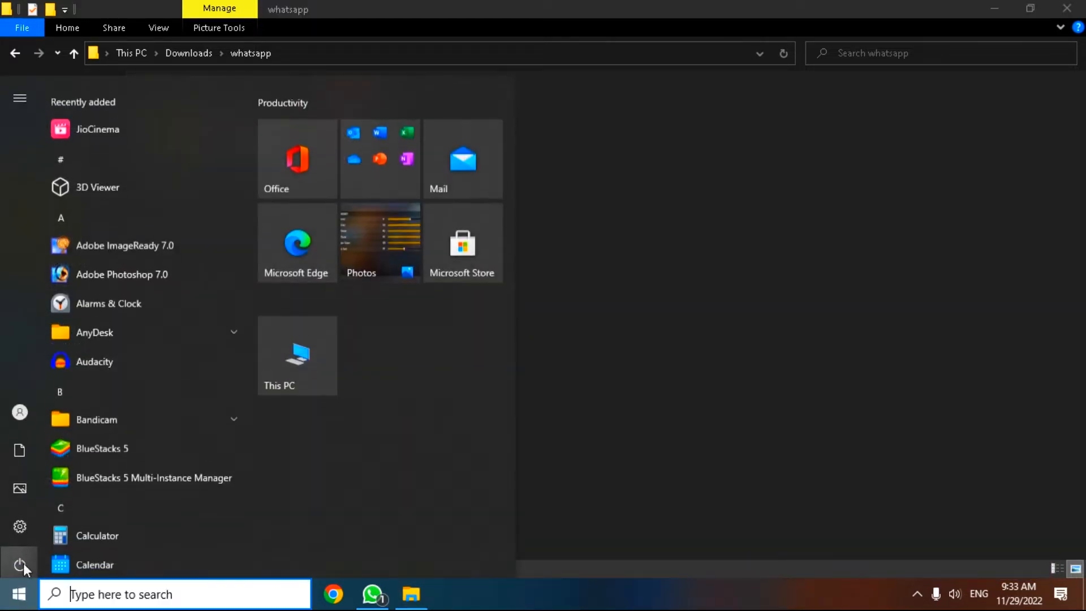
click(159, 269)
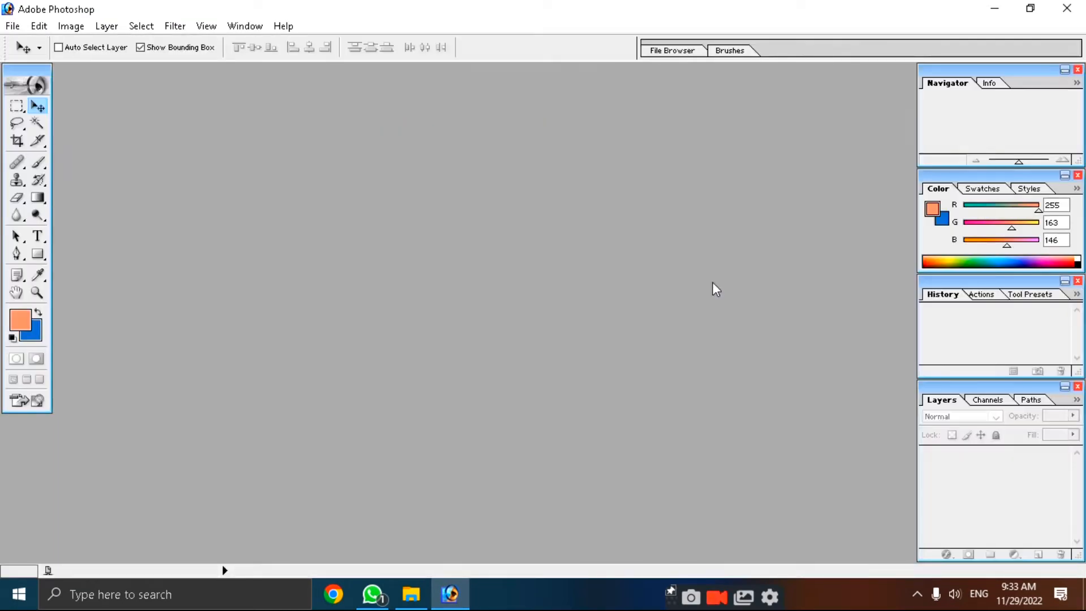
Try to open WhatsApp Image 2022-11-29 at 09.24.08 from the whatsapp folder in Photoshop.
click(406, 599)
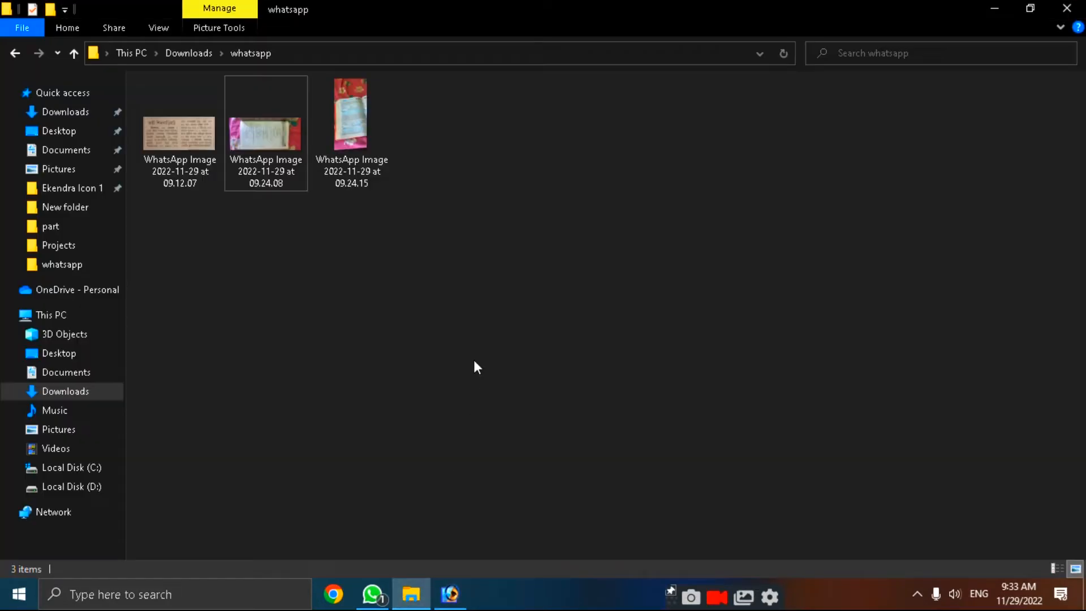
click(279, 141)
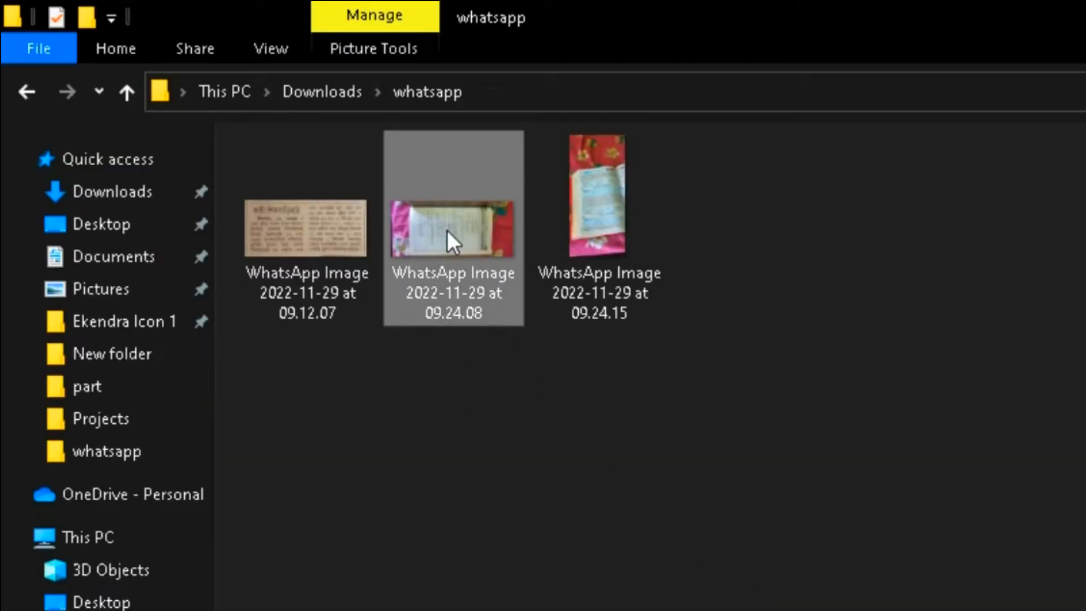
drag(441, 230, 763, 610)
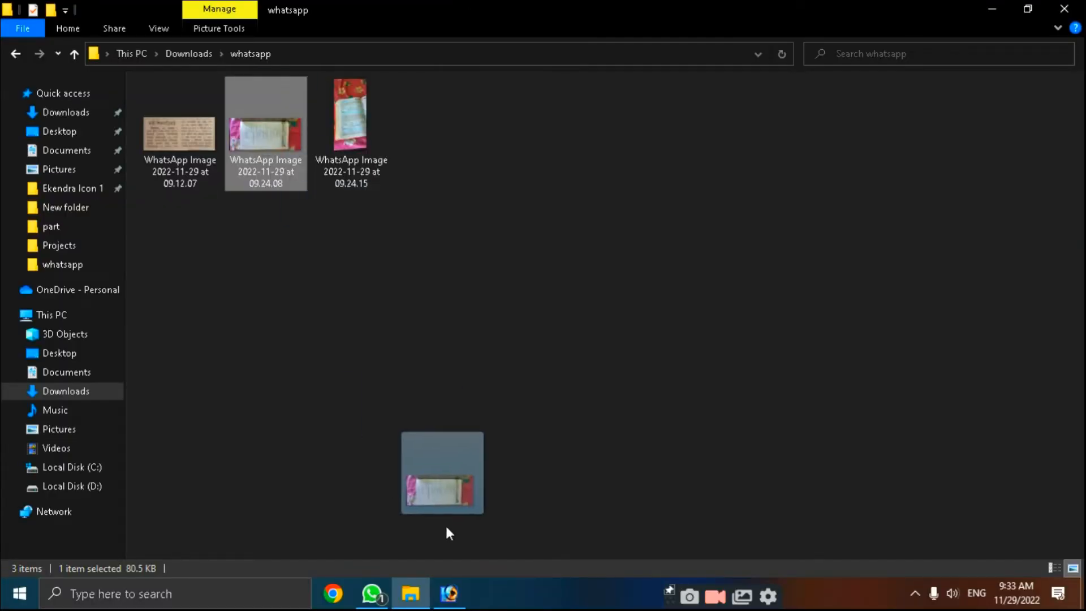
drag(447, 531, 428, 240)
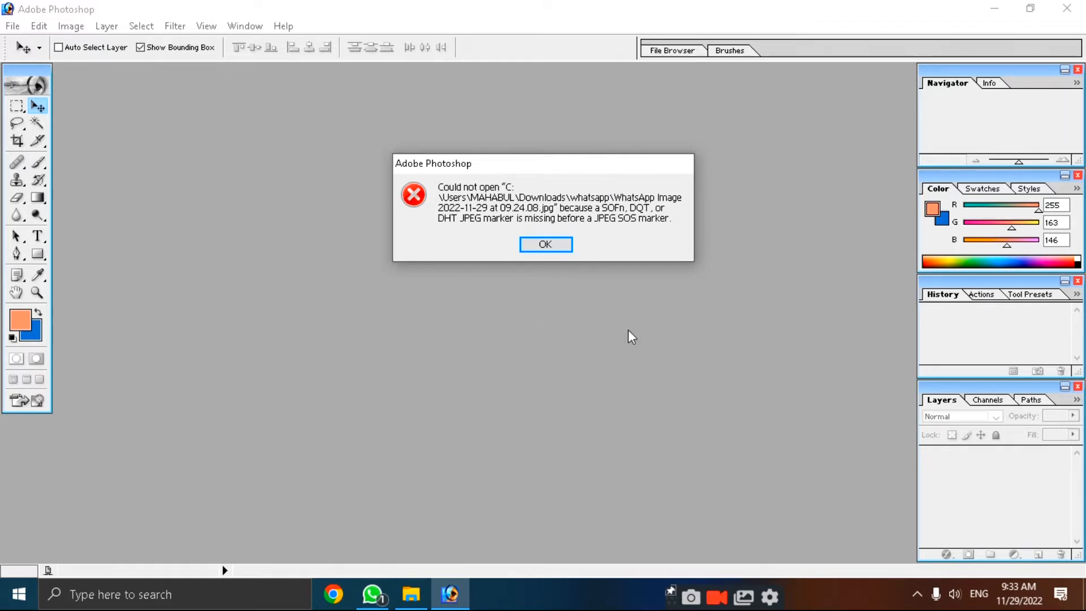
click(546, 246)
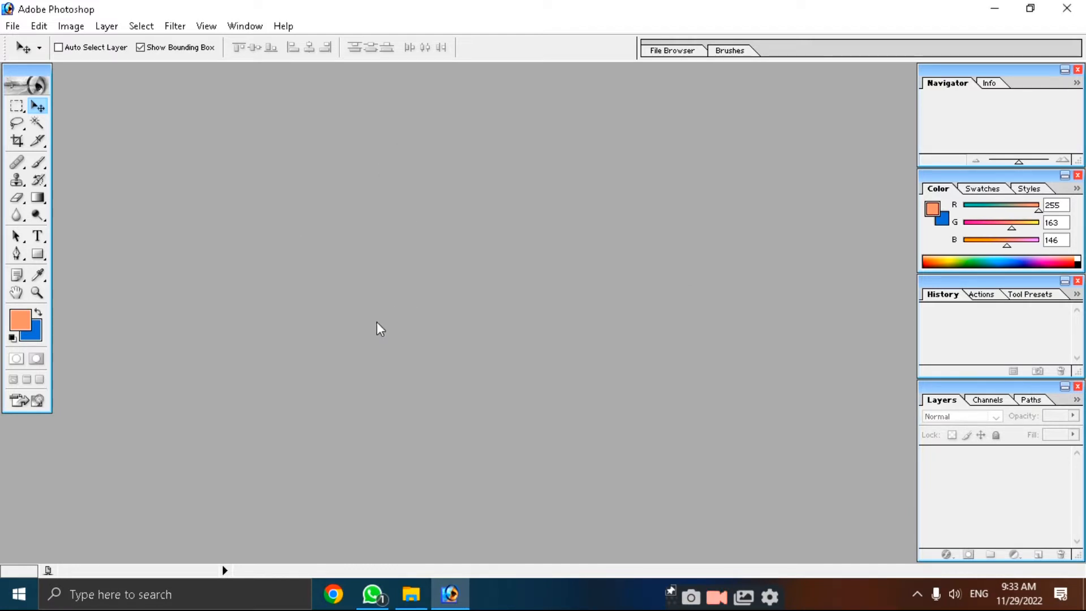
Open WhatsApp Image 2022-11-29 at 09.24.08 in Paint, save it again under the same name and close Paint.
click(411, 594)
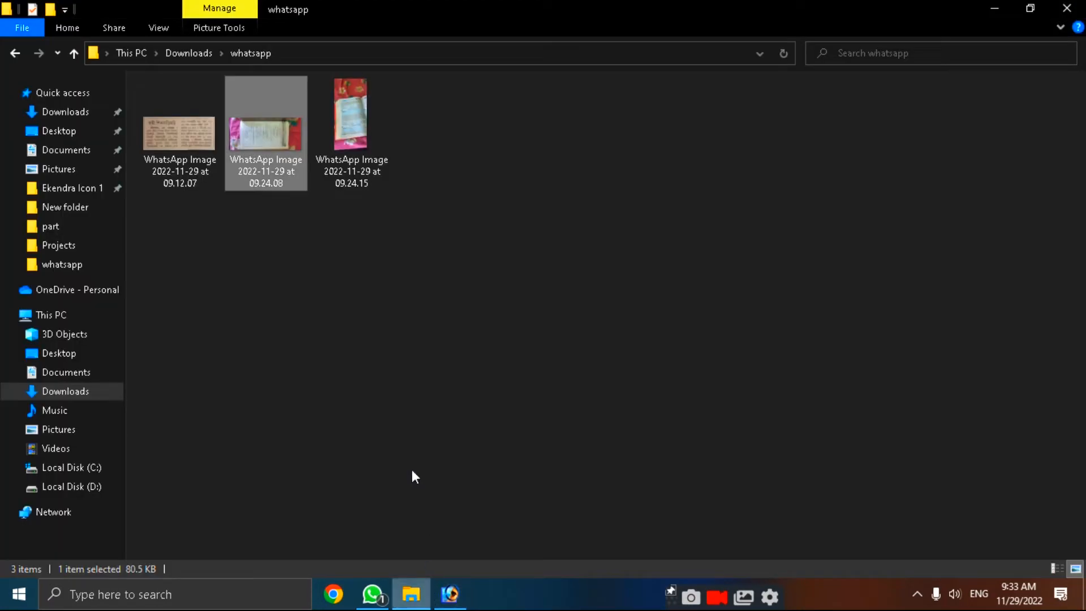
right_click(271, 120)
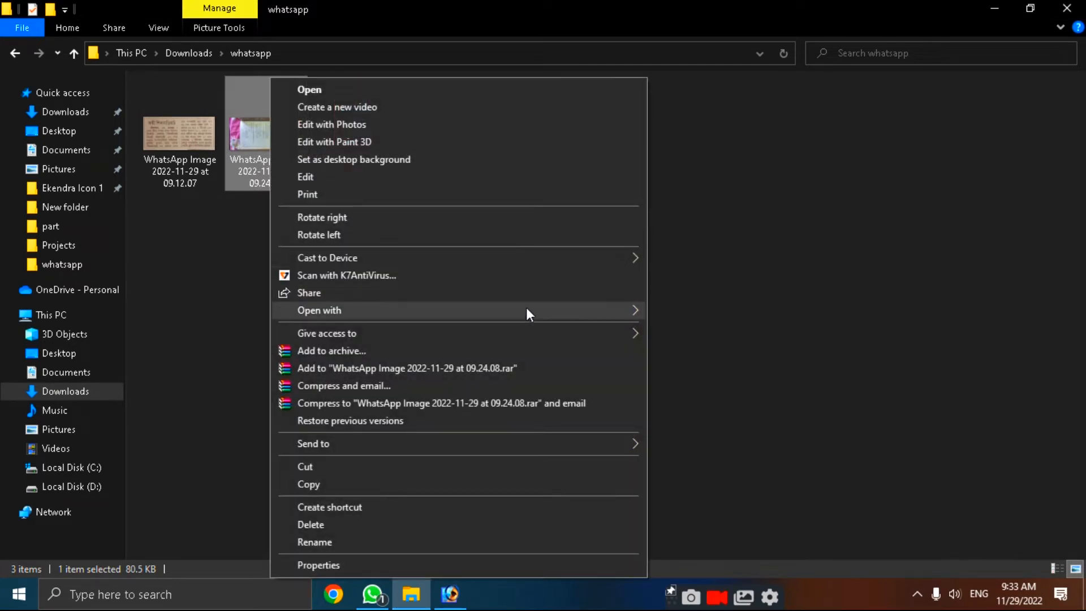
mouse_move(559, 313)
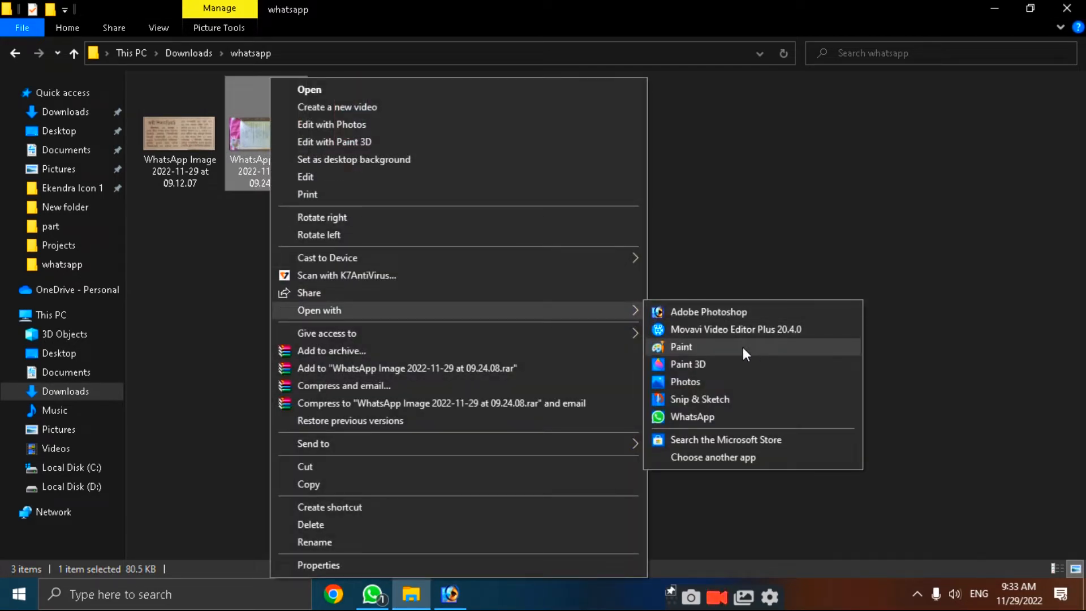
click(681, 347)
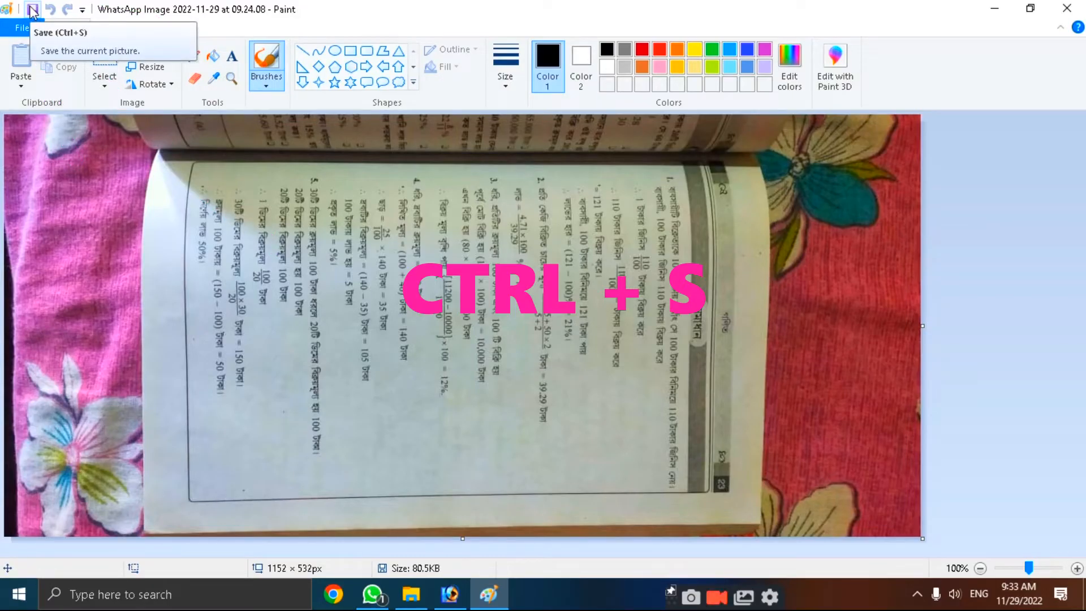
key(ctrl+s)
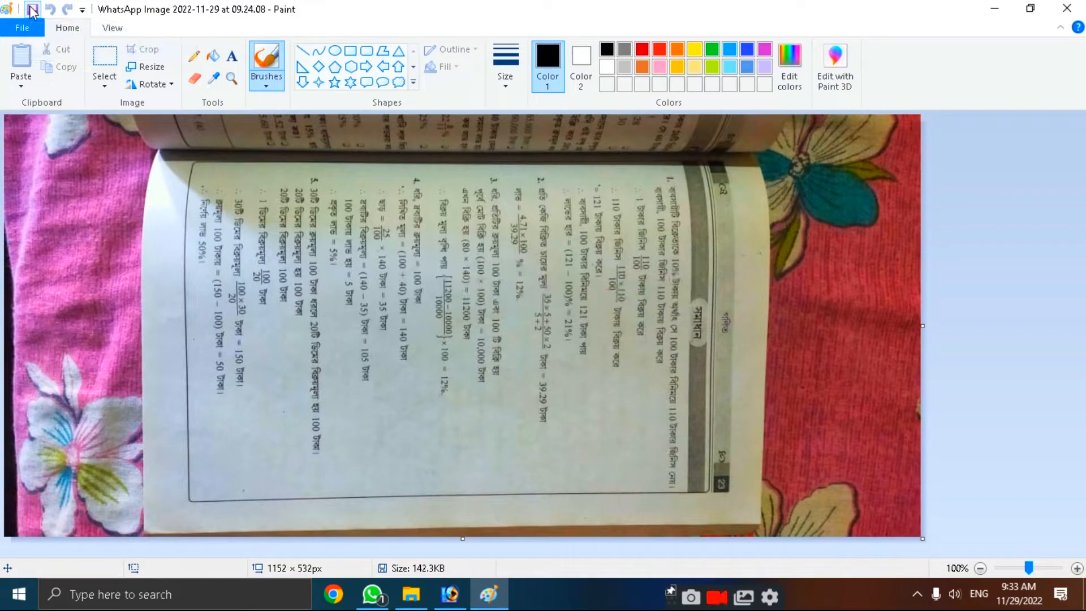
click(1067, 8)
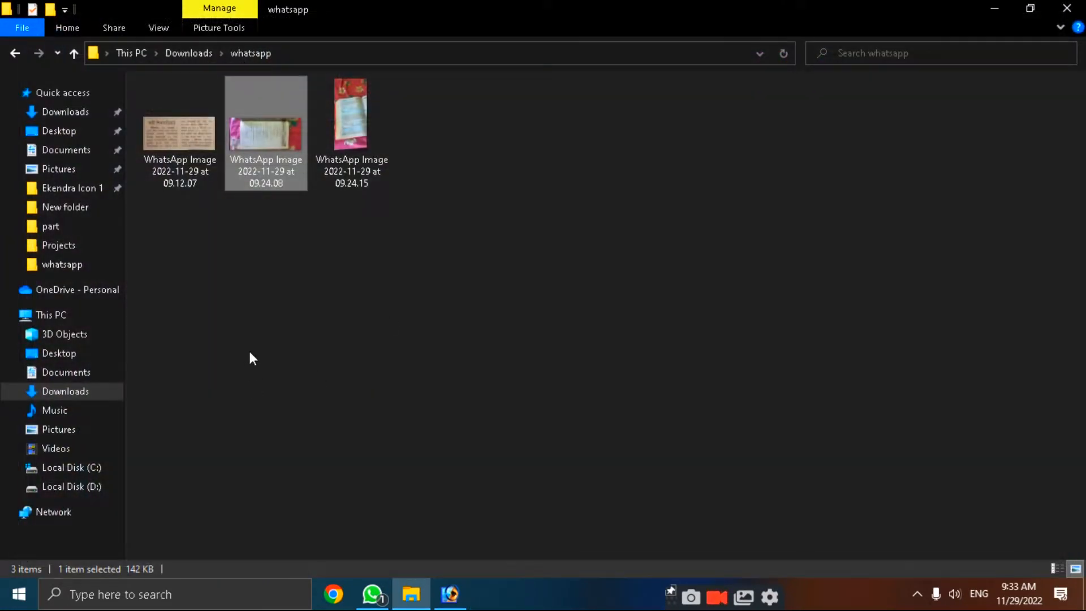
Open the re-saved 09.24.08 image in Photoshop and rotate its canvas 90° counter-clockwise.
drag(276, 133, 424, 418)
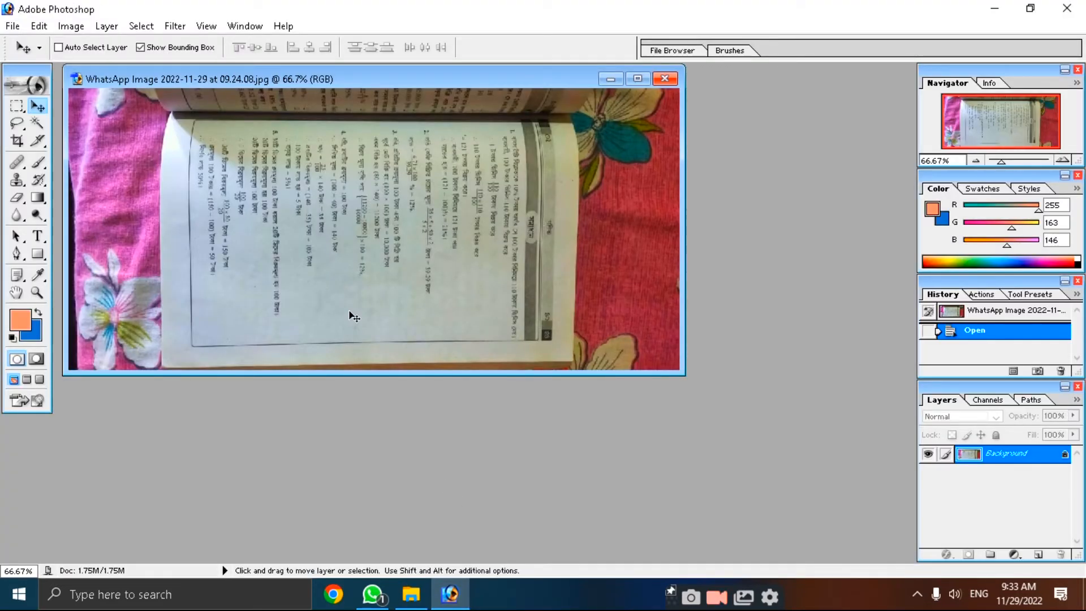
drag(429, 83, 546, 113)
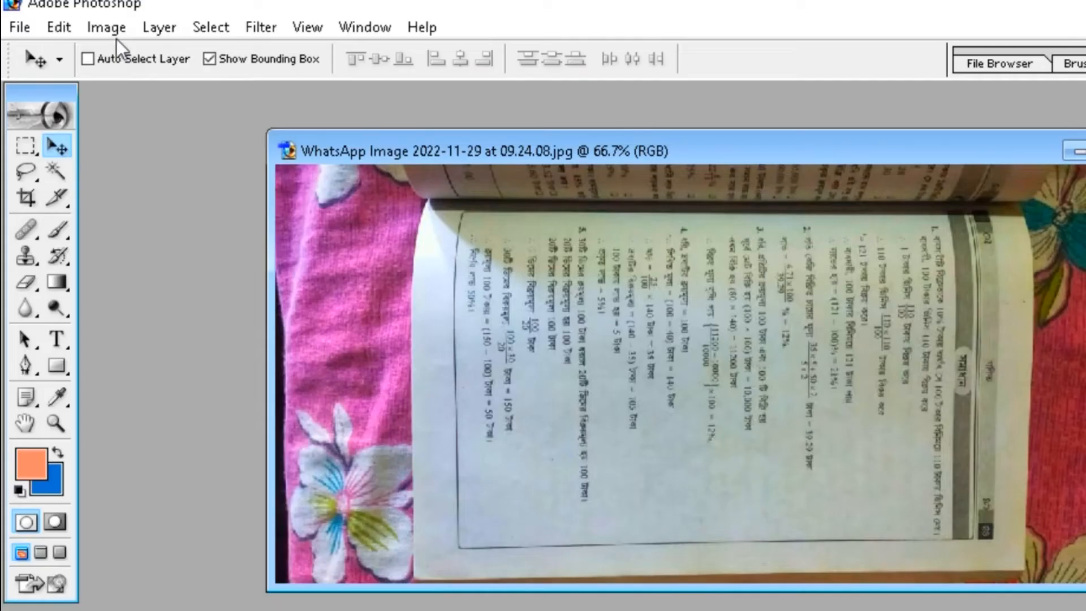
click(74, 28)
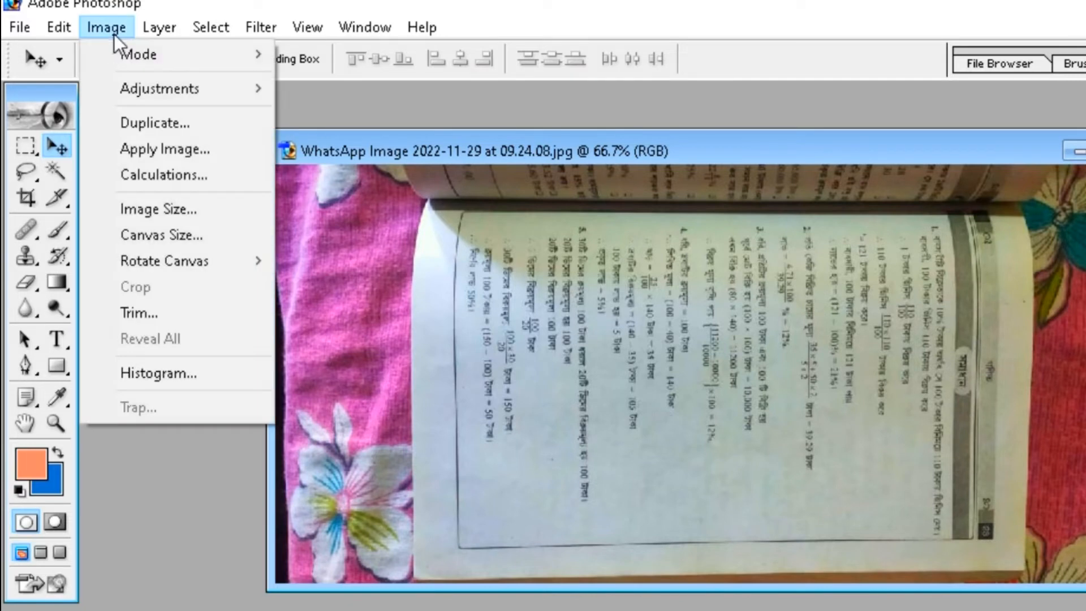
mouse_move(185, 261)
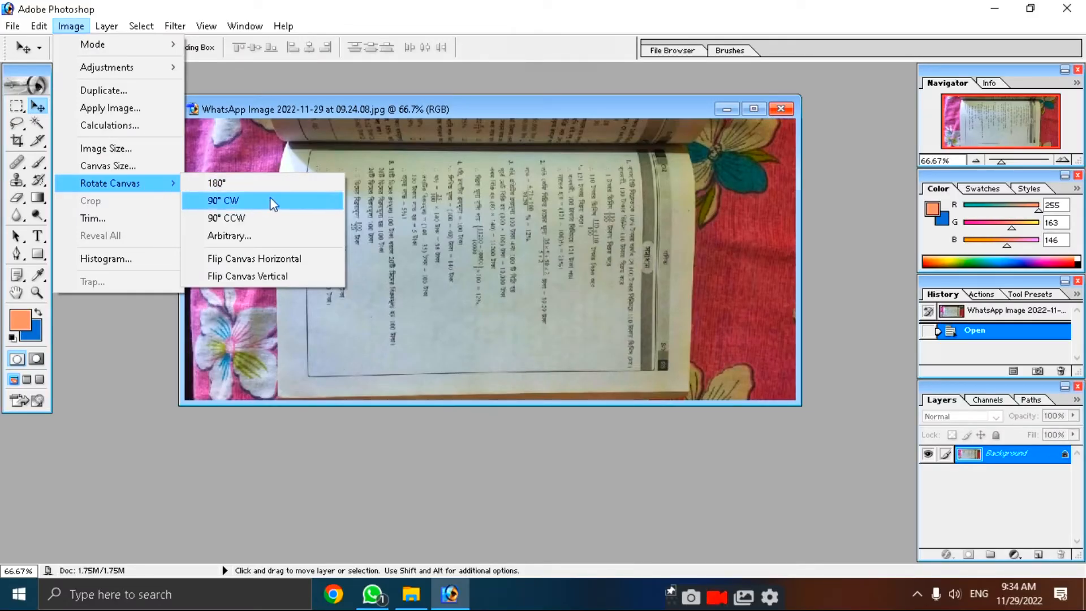
click(228, 219)
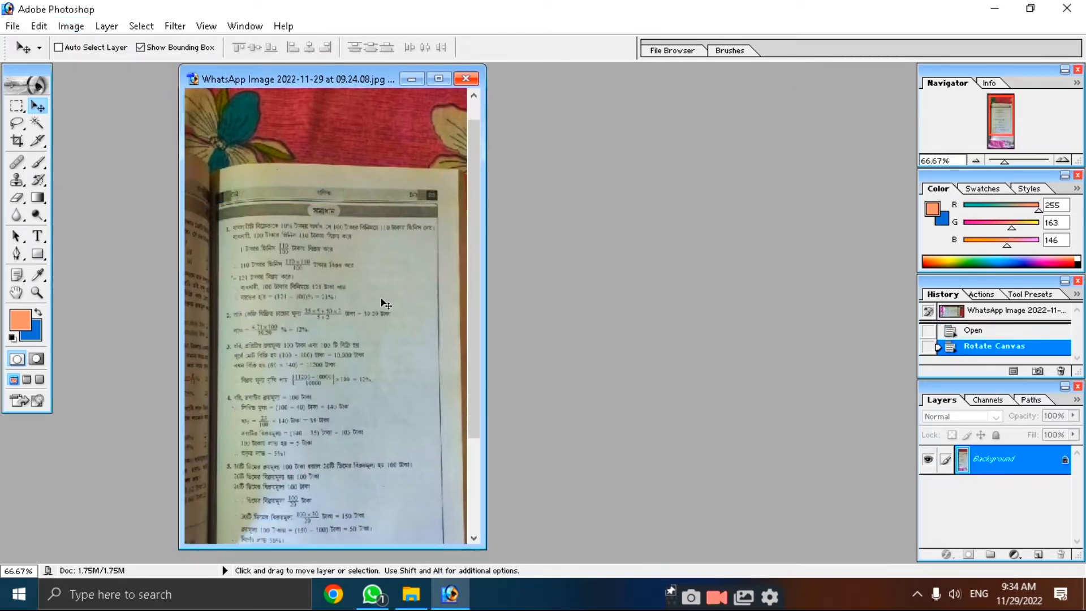
Maximize the image window and examine the rotated book page and its surroundings from top to bottom.
click(439, 78)
scroll(692, 261, down, 3)
scroll(692, 261, up, 2)
scroll(691, 263, down, 2)
scroll(691, 263, up, 1)
scroll(696, 267, down, 1)
scroll(696, 267, up, 1)
scroll(696, 268, down, 1)
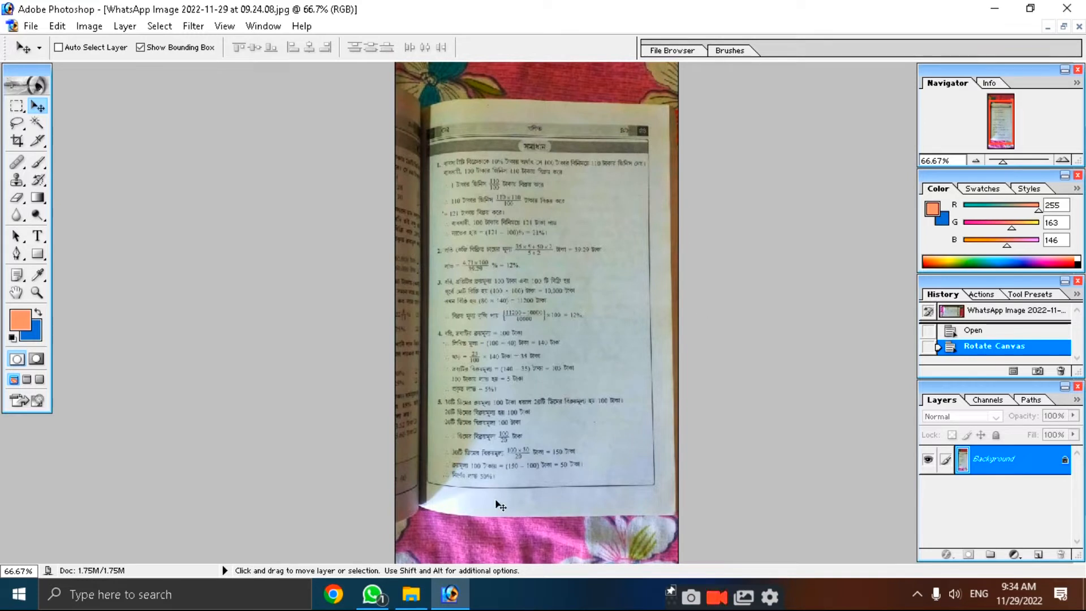
scroll(613, 175, up, 2)
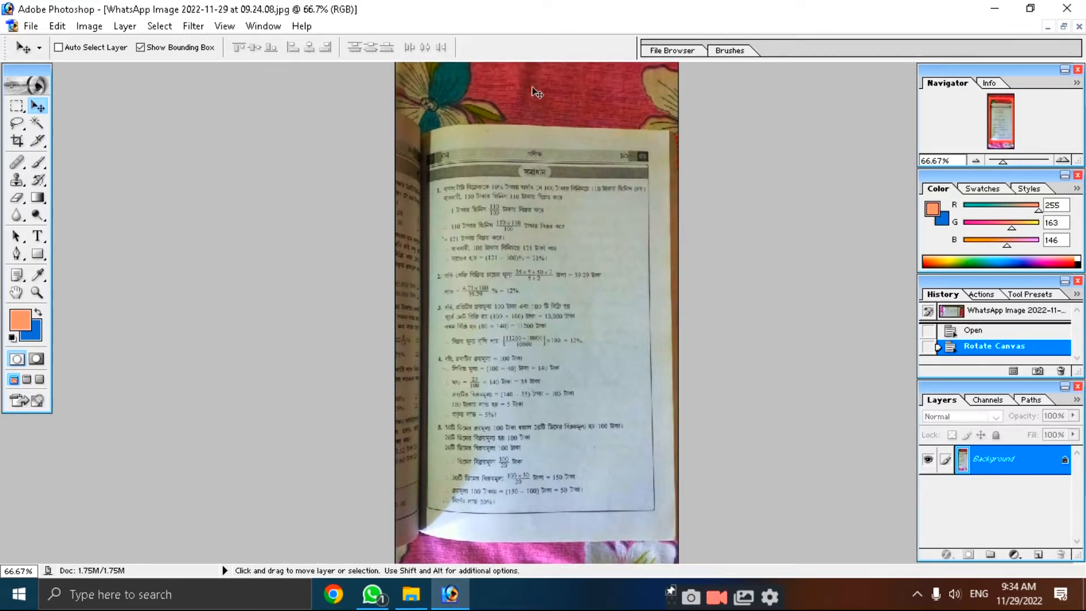
scroll(668, 146, down, 1)
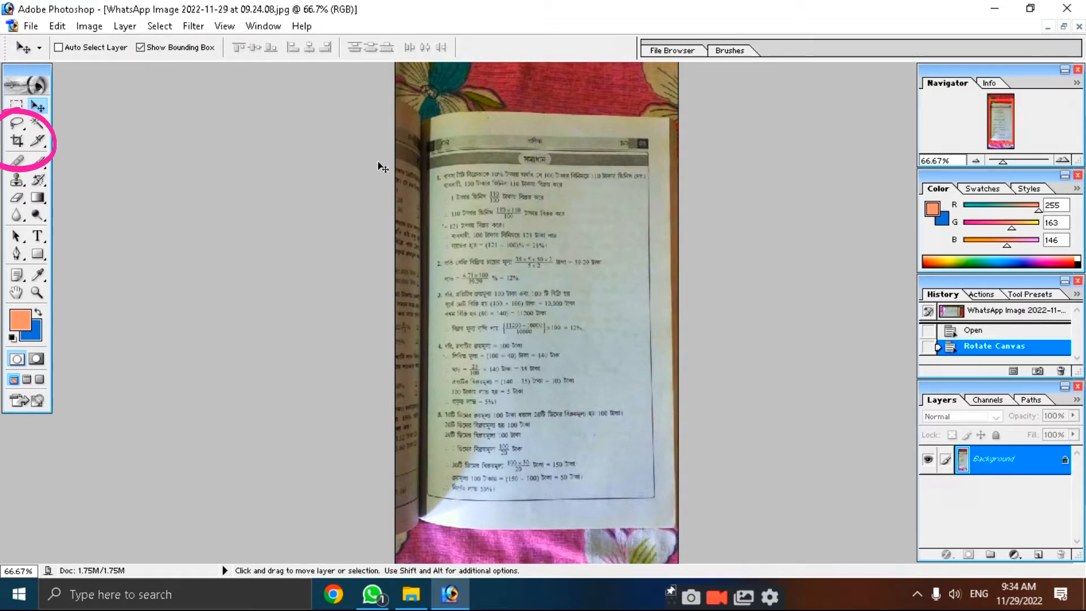
Crop narrow strips of fabric off above and below the book page, keeping the full image width.
click(17, 140)
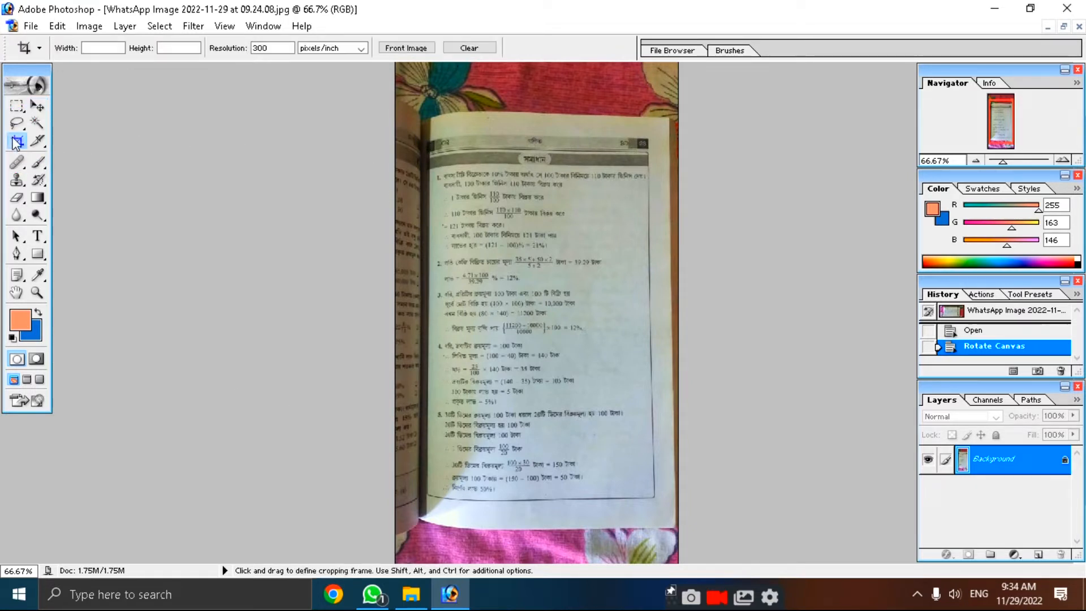
drag(397, 82, 758, 544)
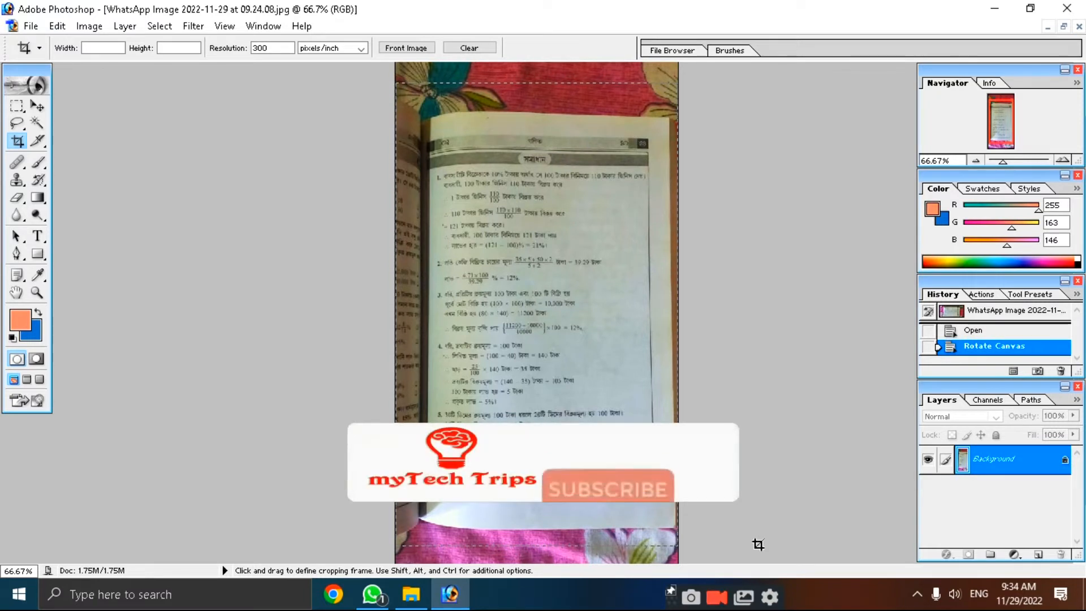
drag(758, 544, 755, 535)
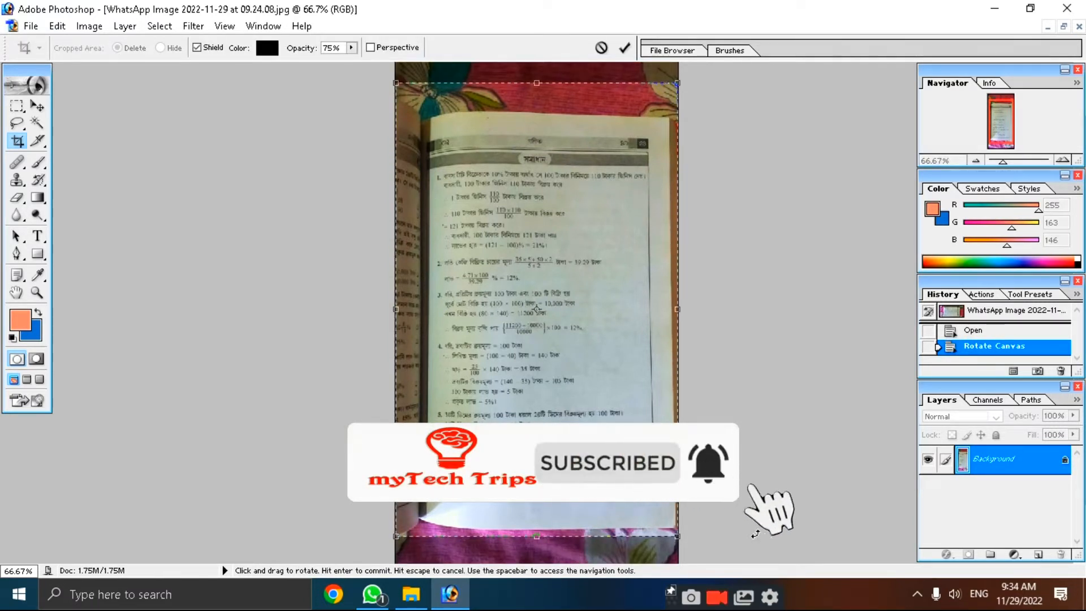
key(Return)
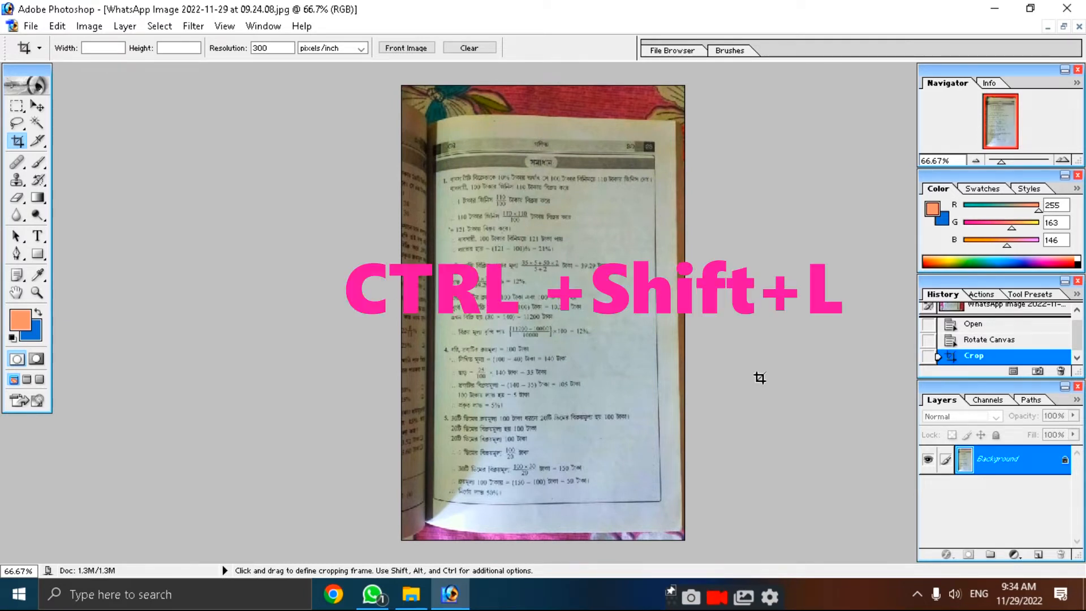
Apply Auto Levels to the cropped page and convert the locked background into a normal layer with the default settings.
key(ctrl)
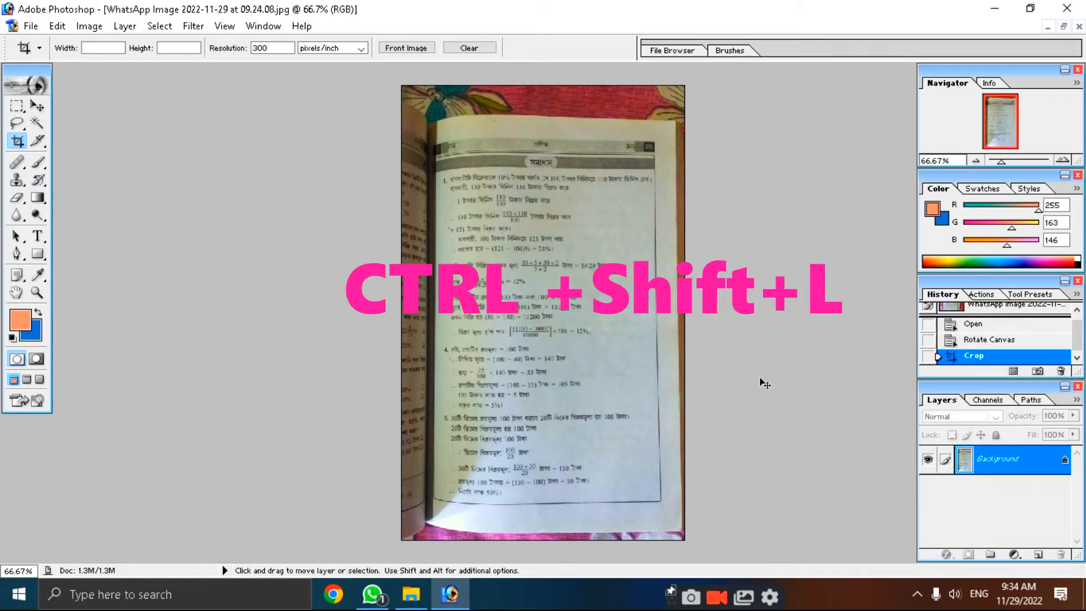
key(ctrl+shift+l)
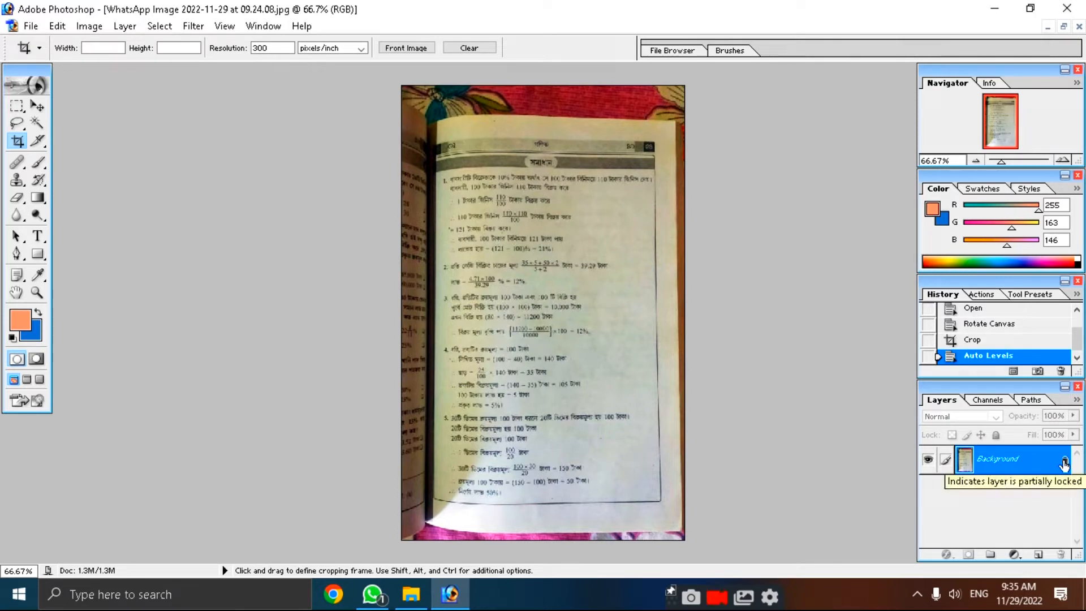
double_click(1062, 461)
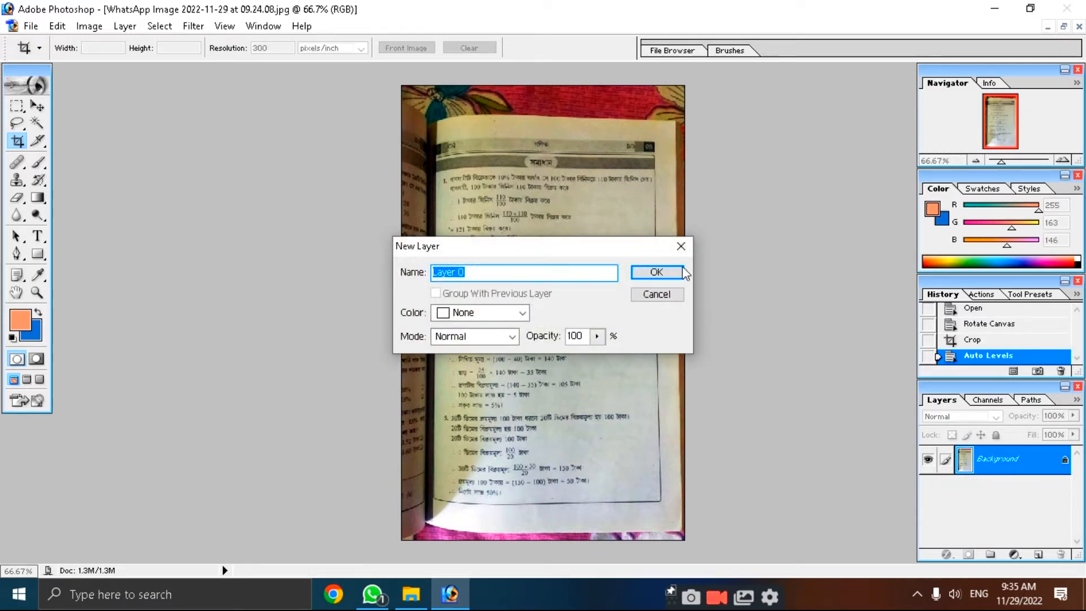
click(648, 273)
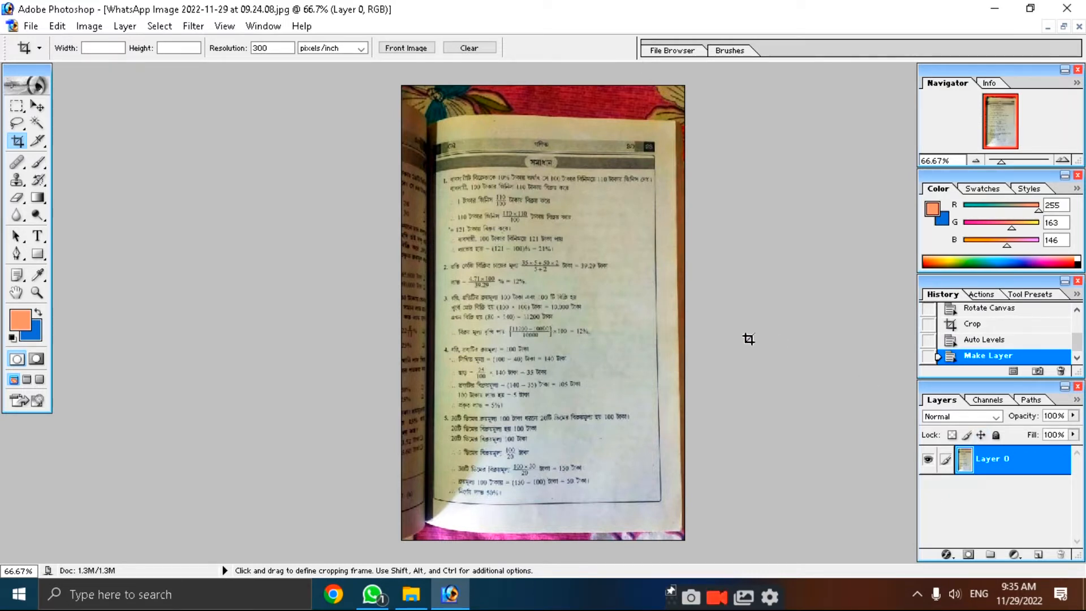
Distort the page layer's four corners outward until the book page fills the canvas squarely, and crop the overflow to the canvas bounds.
key(ctrl+t)
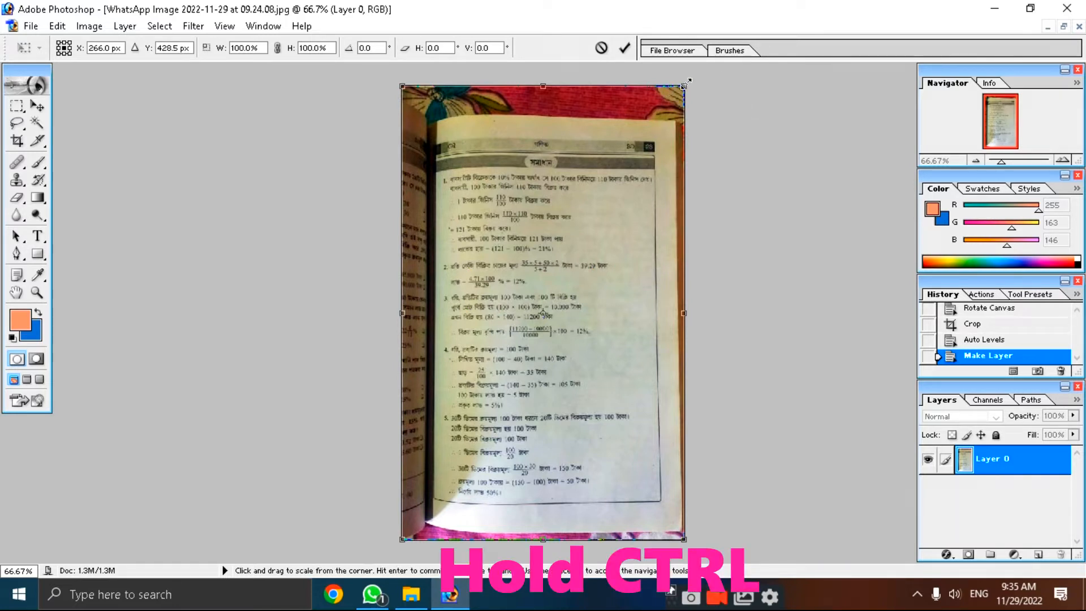
key(ctrl)
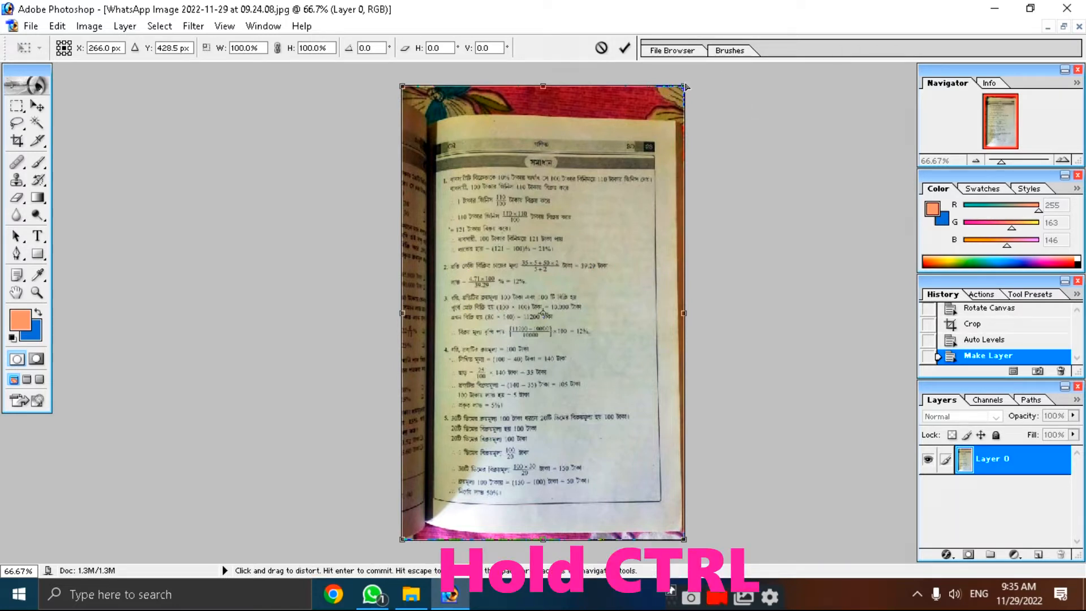
drag(685, 86, 708, 41)
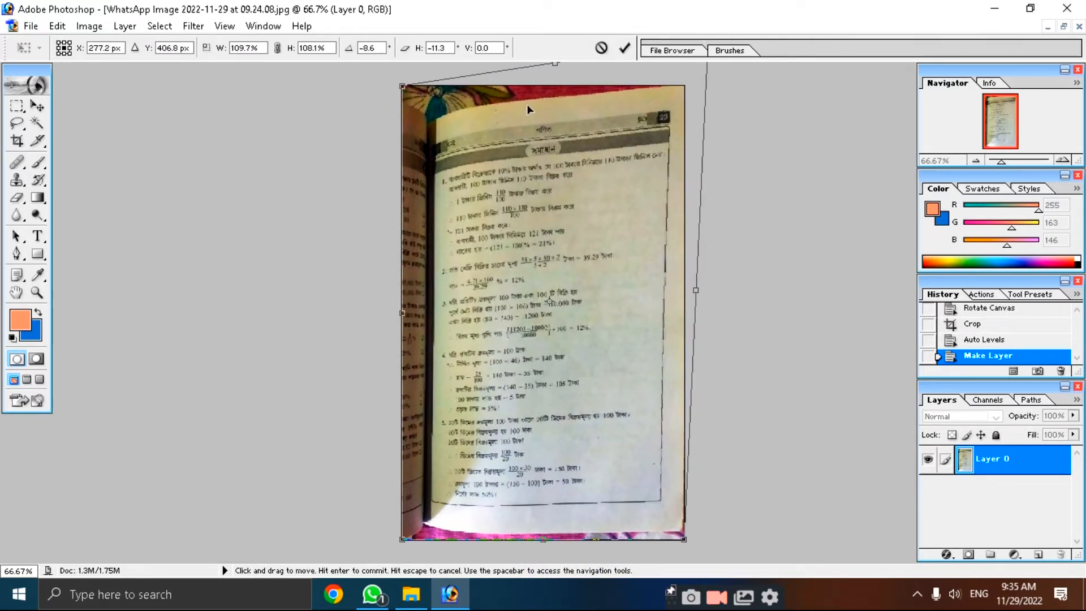
key(ctrl)
drag(402, 86, 353, 33)
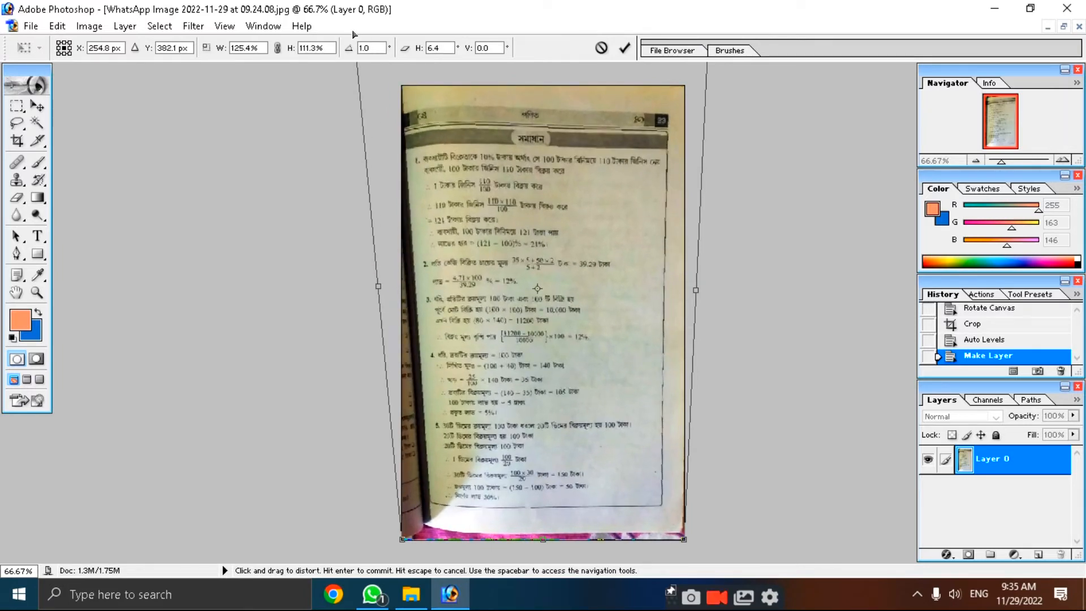
key(ctrl)
drag(402, 539, 356, 563)
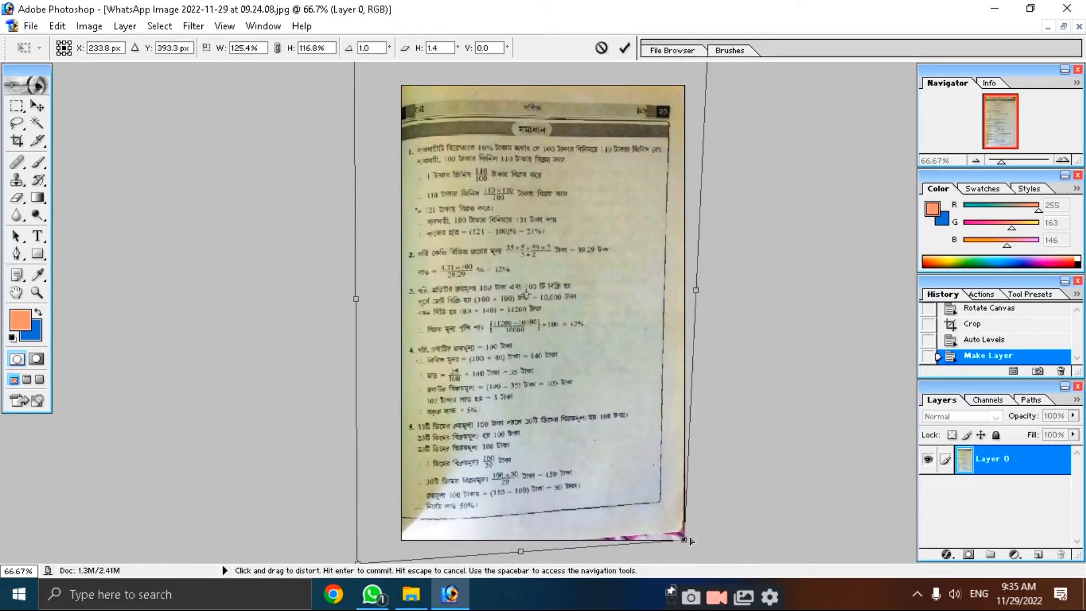
drag(685, 541, 696, 571)
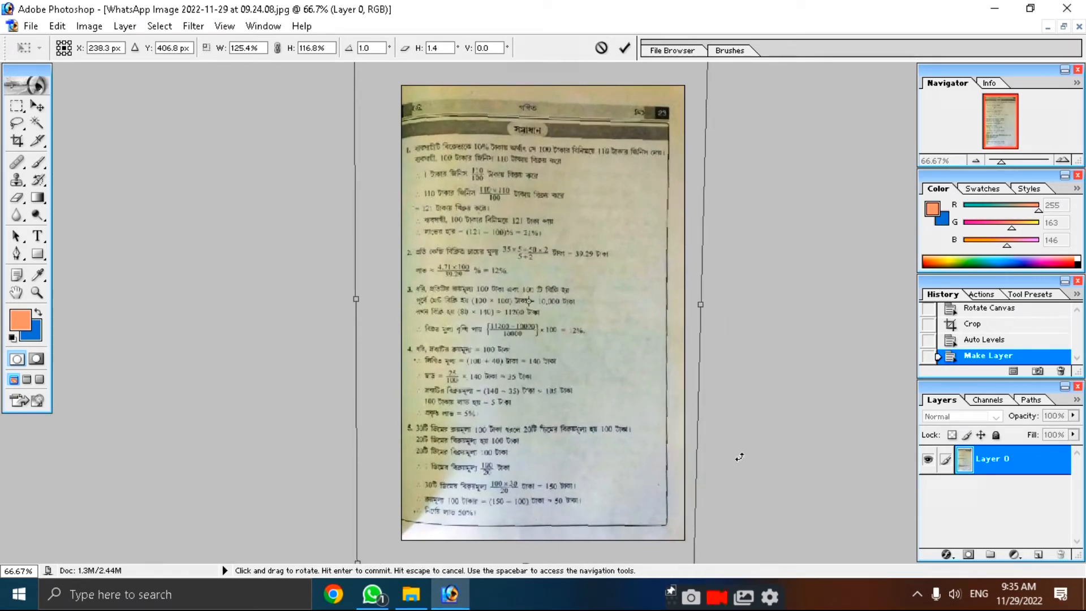
key(Return)
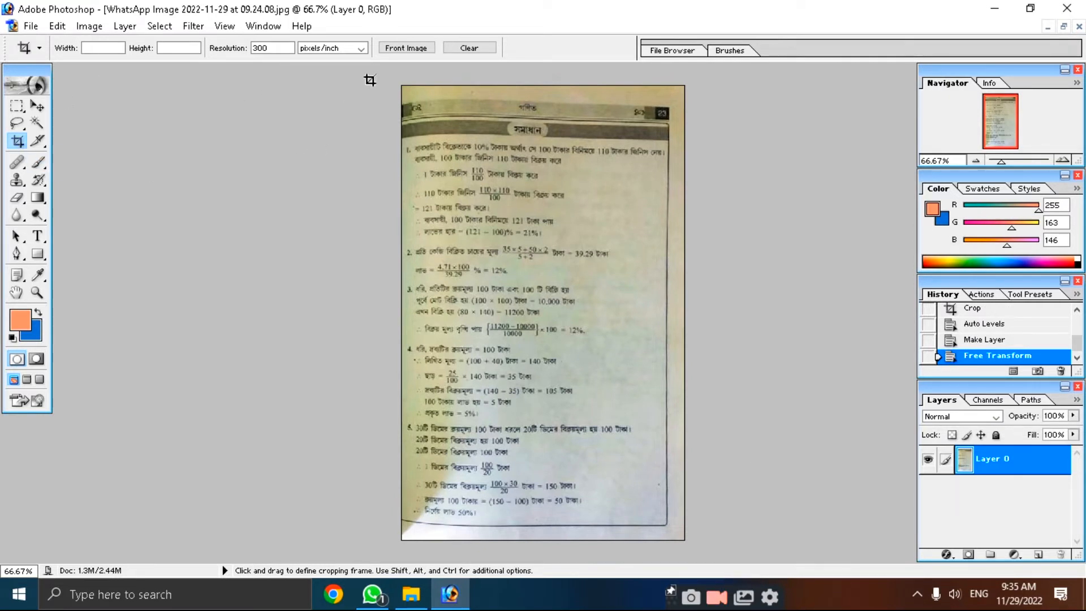
drag(381, 85, 780, 578)
key(Return)
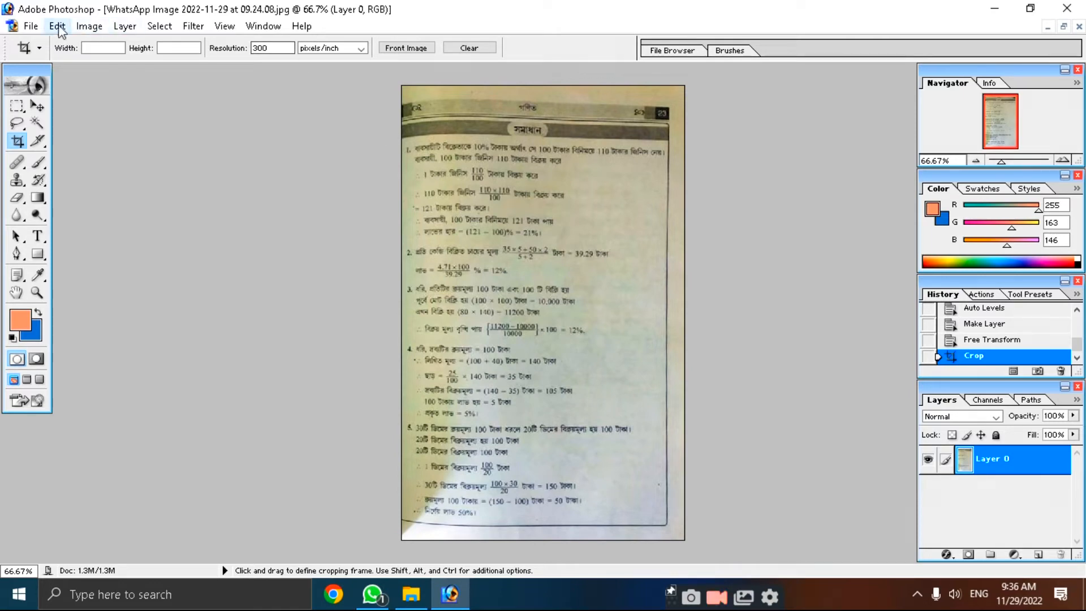
Apply a Brightness/Contrast adjustment to the page with brightness +45 and contrast +29.
click(125, 27)
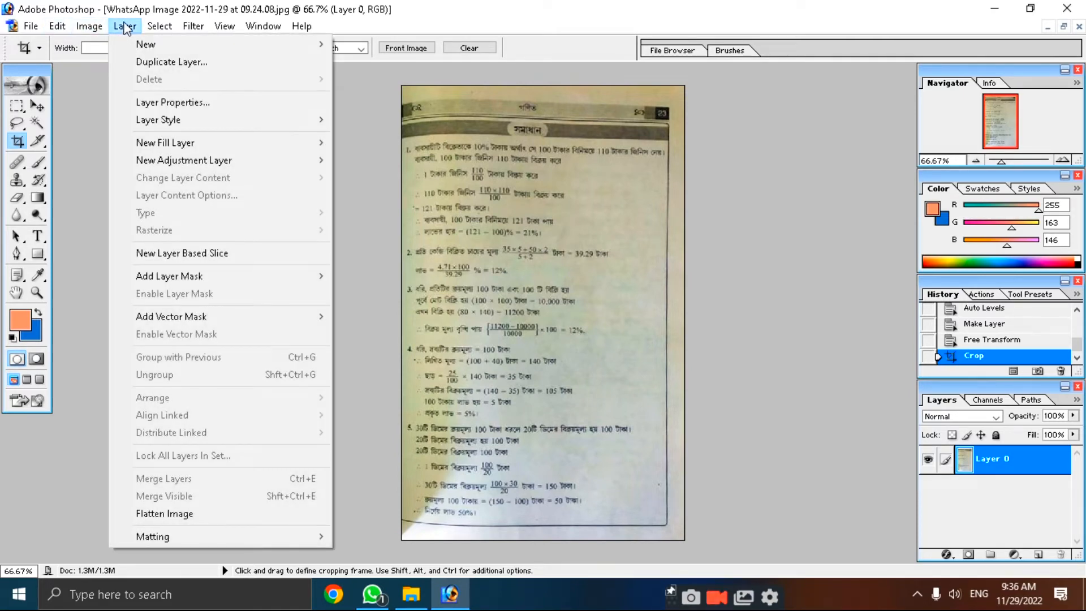
mouse_move(188, 127)
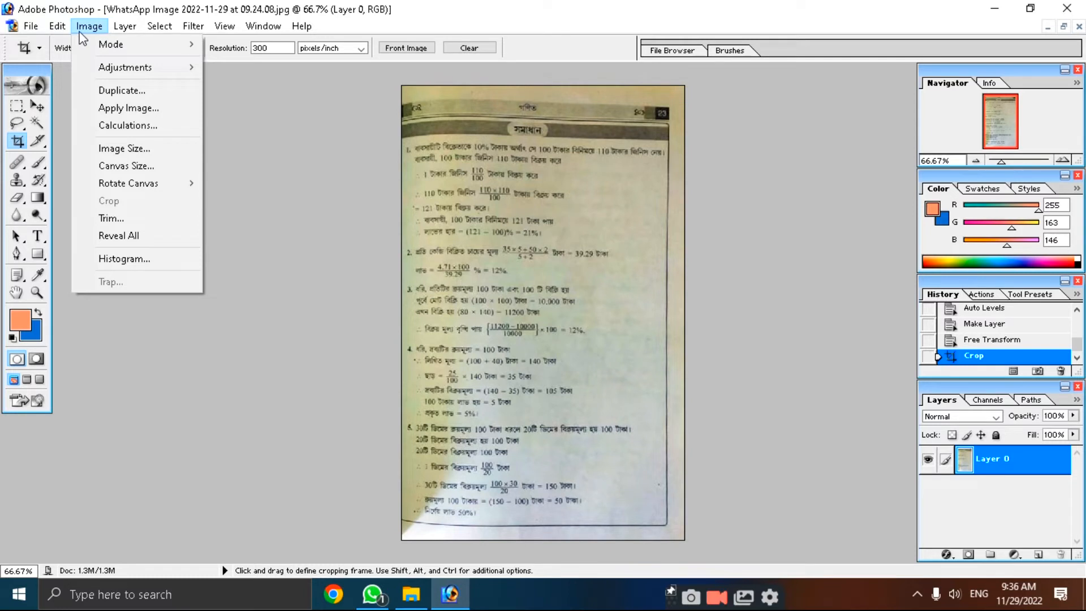
mouse_move(186, 71)
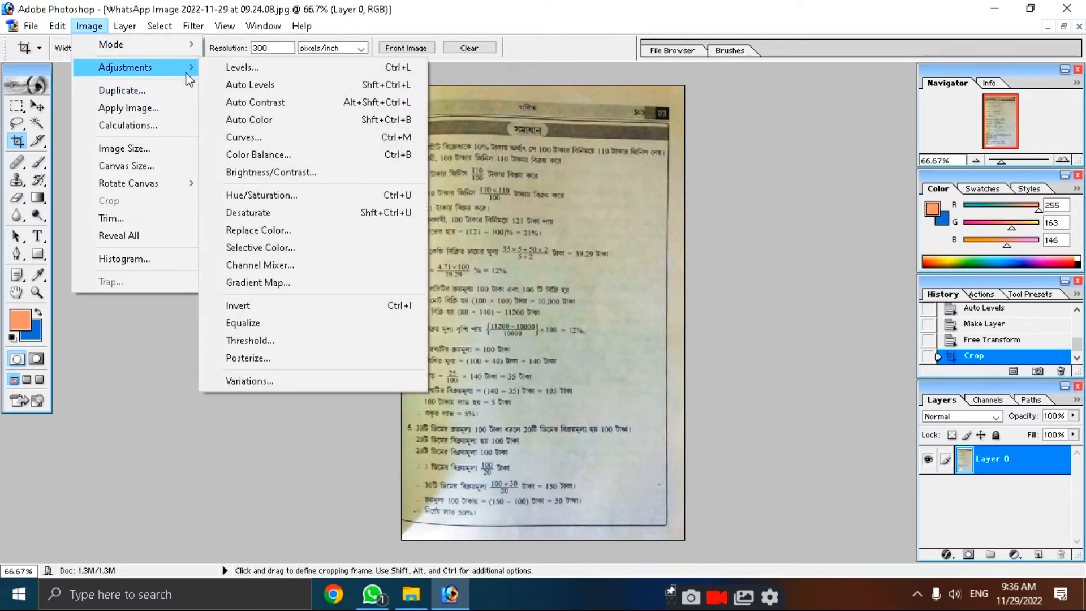
click(290, 179)
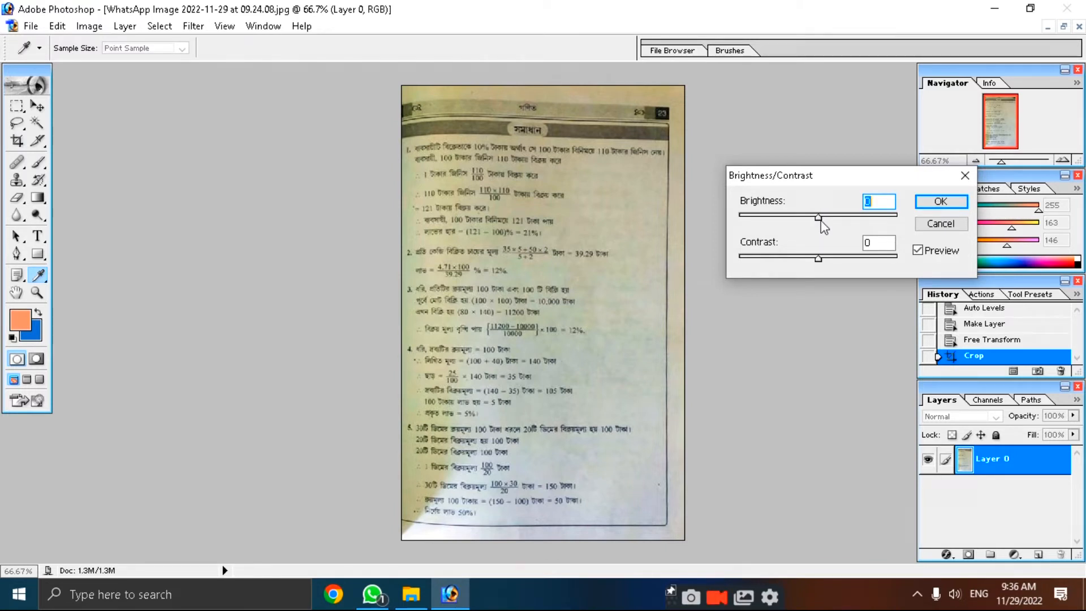
drag(822, 222, 856, 229)
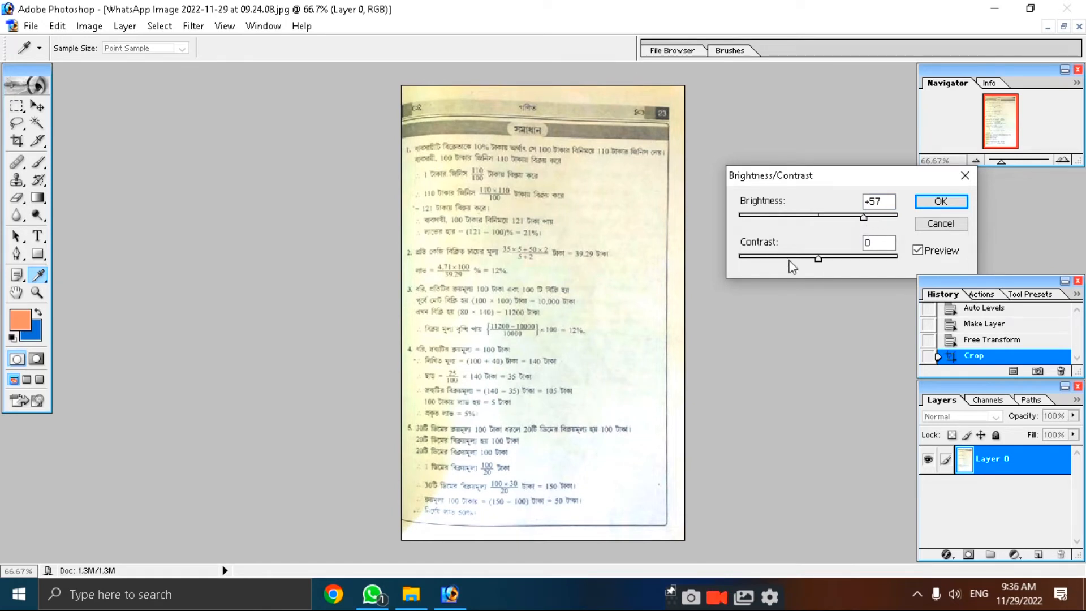
click(818, 263)
drag(817, 263, 842, 259)
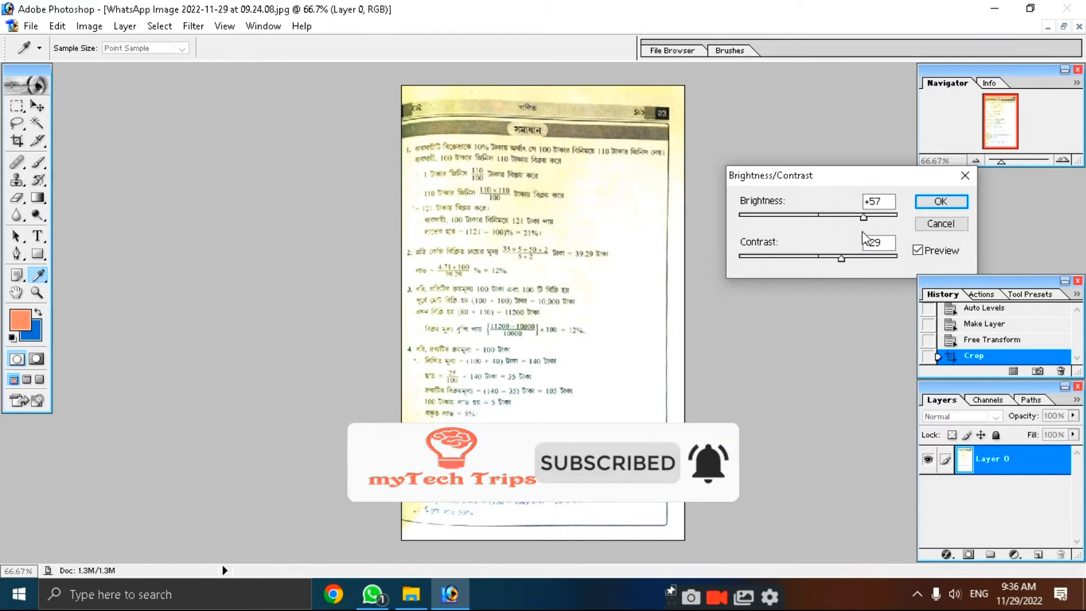
drag(863, 217, 849, 218)
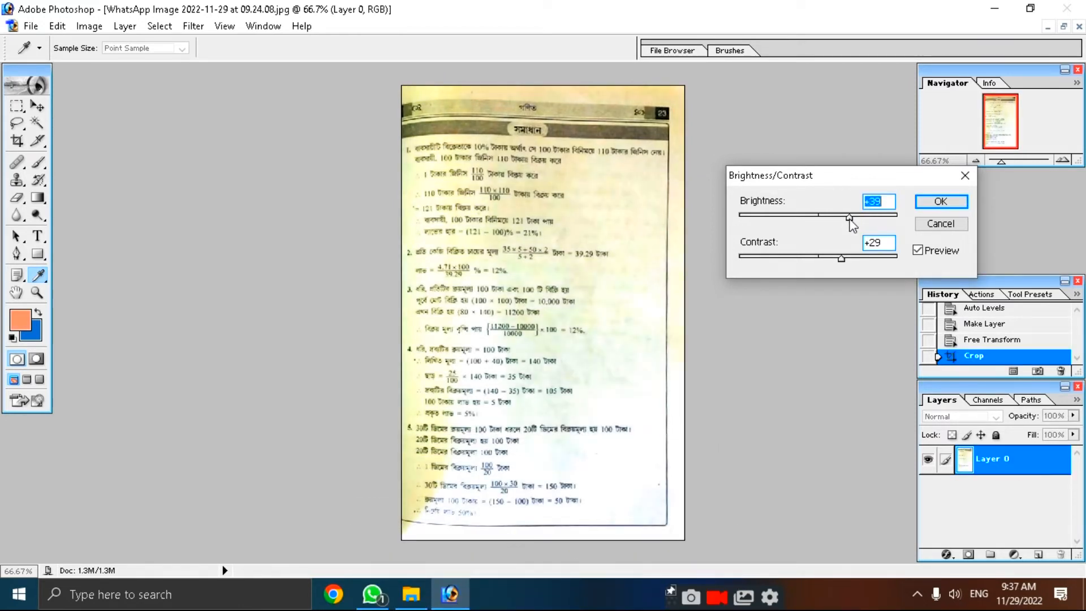
click(842, 259)
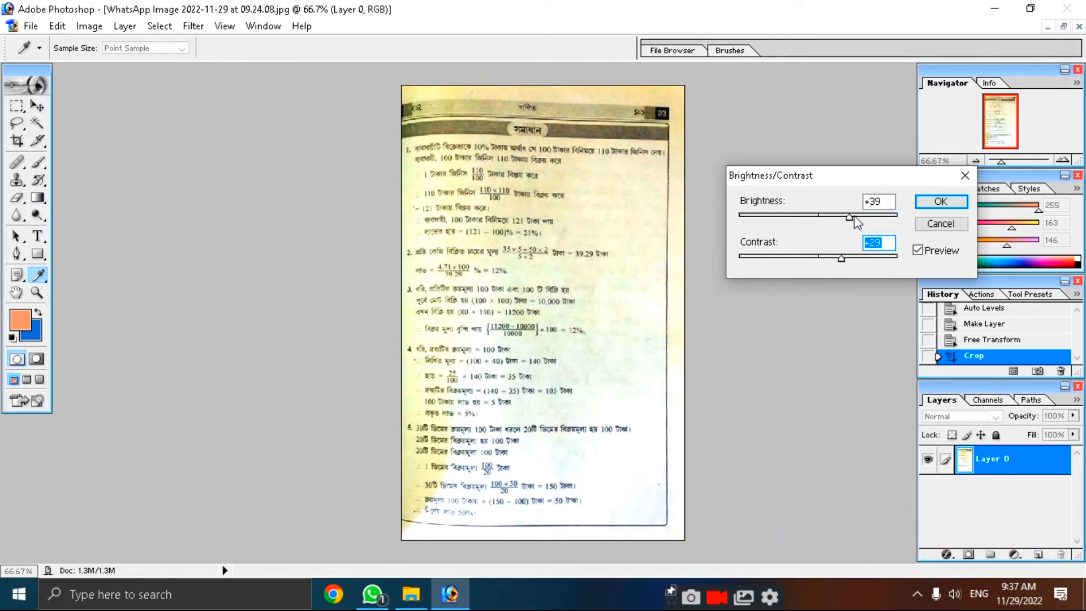
drag(849, 217, 859, 223)
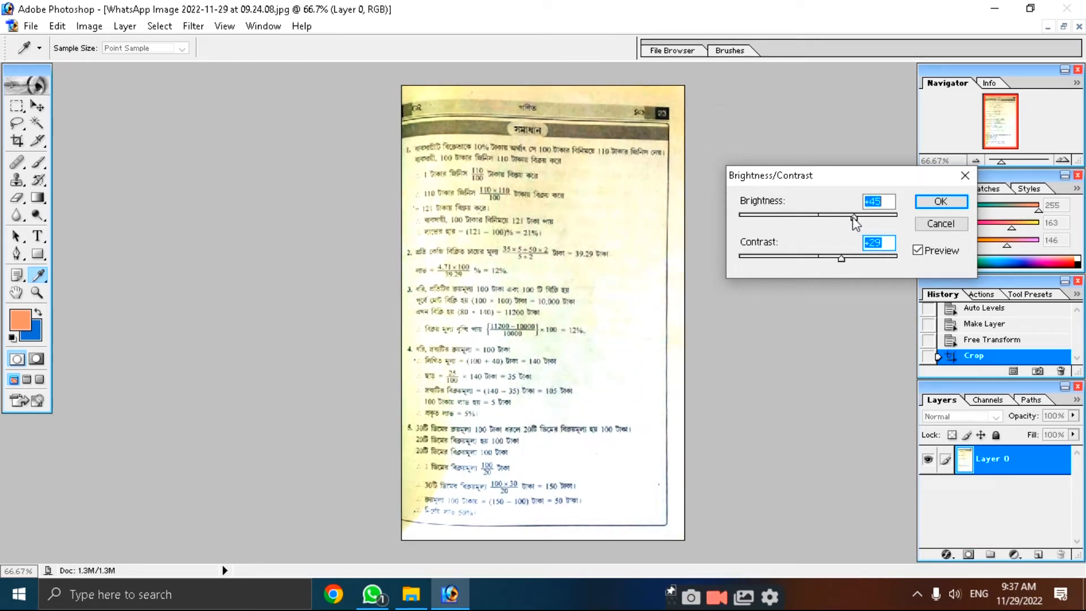
click(932, 200)
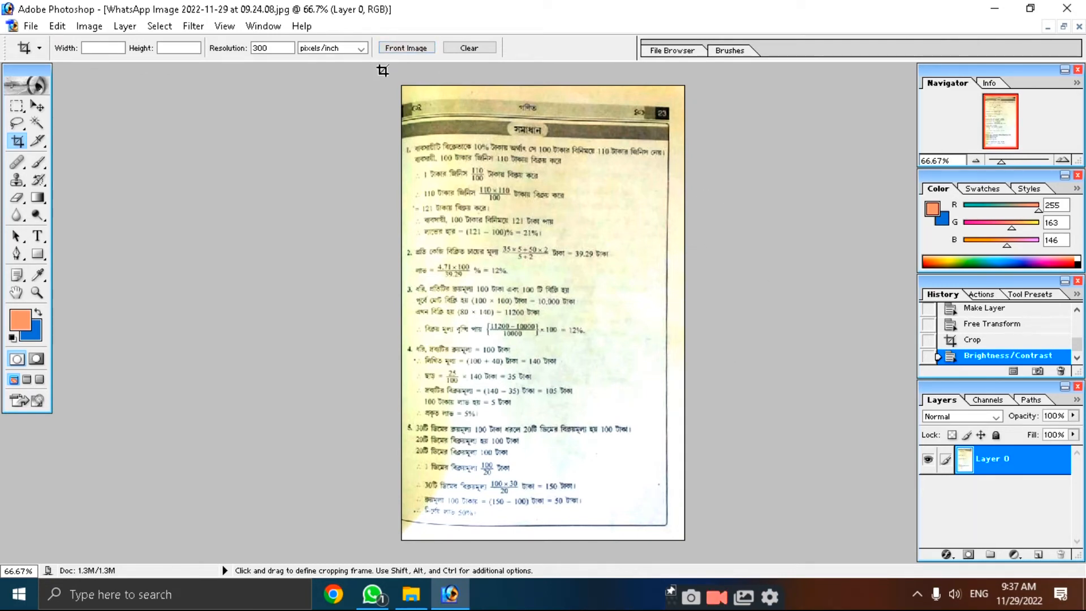
Crop the brightened image to its full canvas bounds and compare it at print size and fitted to the screen.
drag(386, 79, 843, 596)
key(Return)
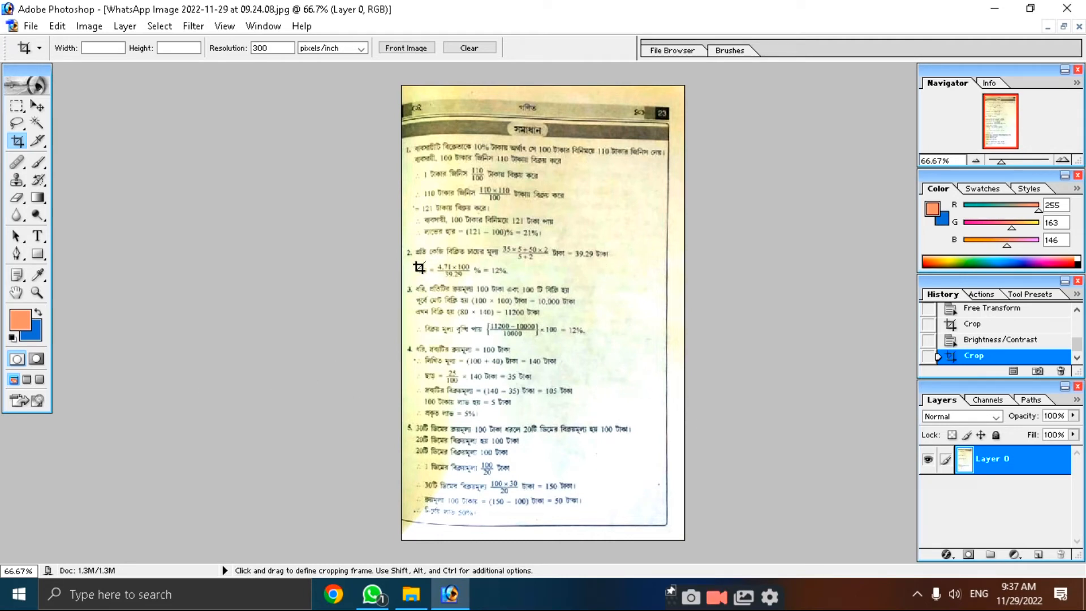
click(17, 292)
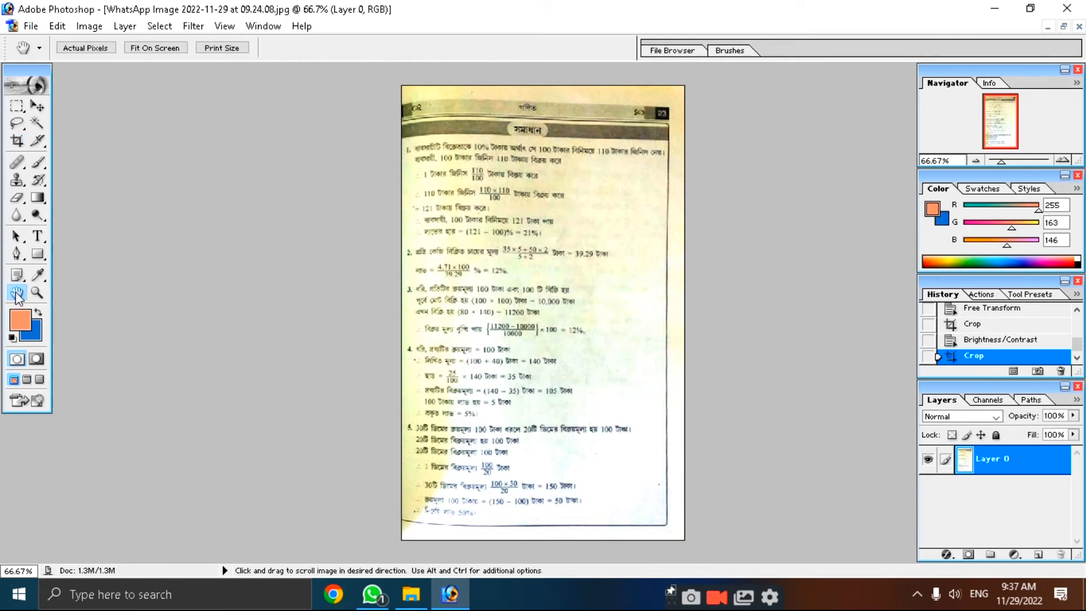
click(226, 48)
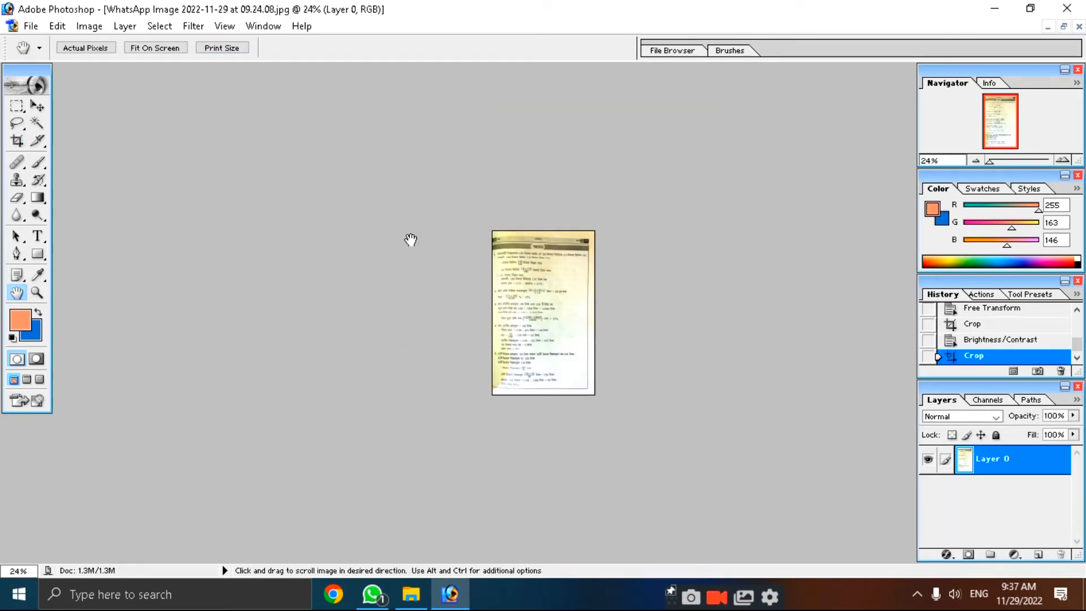
click(163, 48)
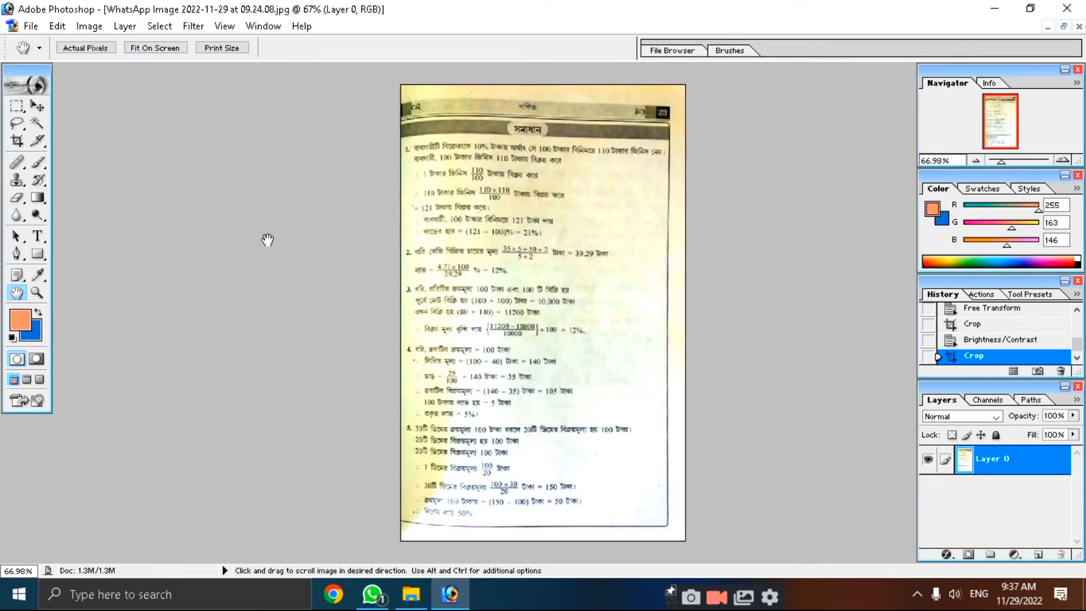
click(215, 49)
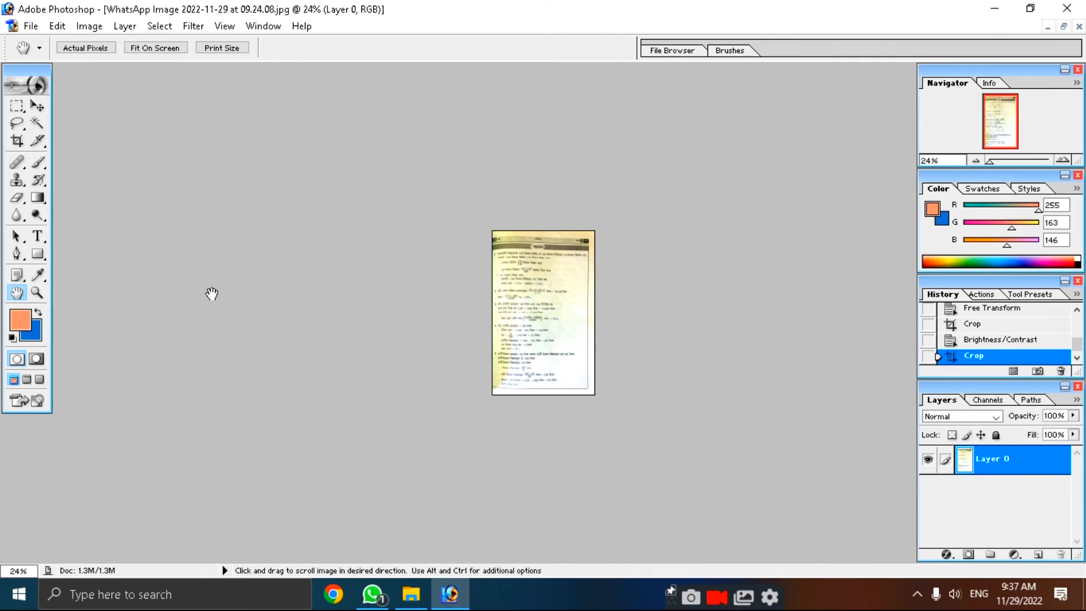
click(158, 51)
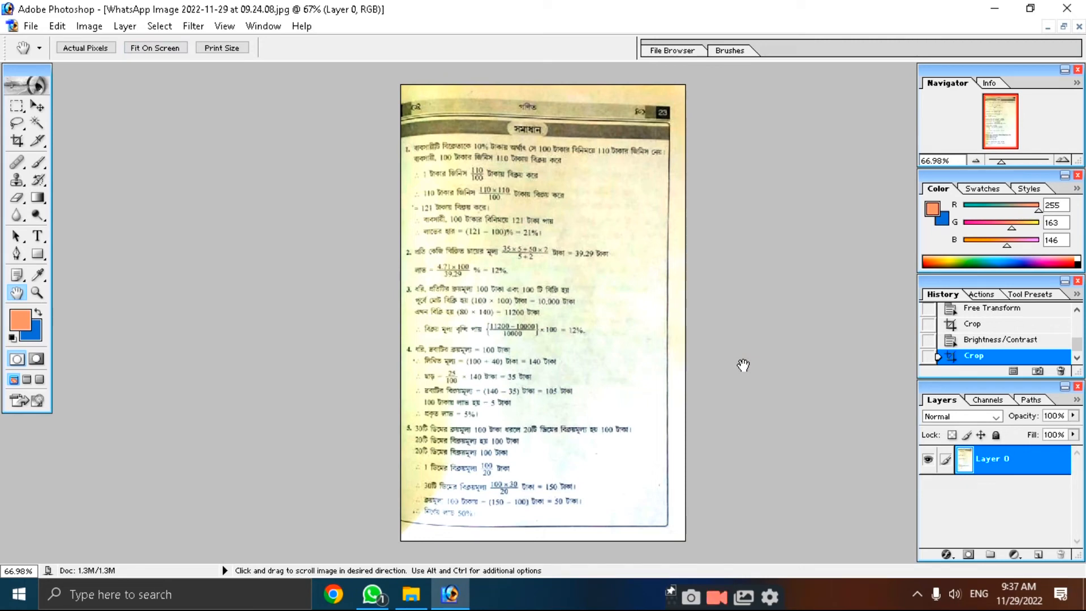
Create a new white A4 RGB document, 210 × 297 mm at 300 pixels/inch, and place its window beside the page photo.
key(ctrl+n)
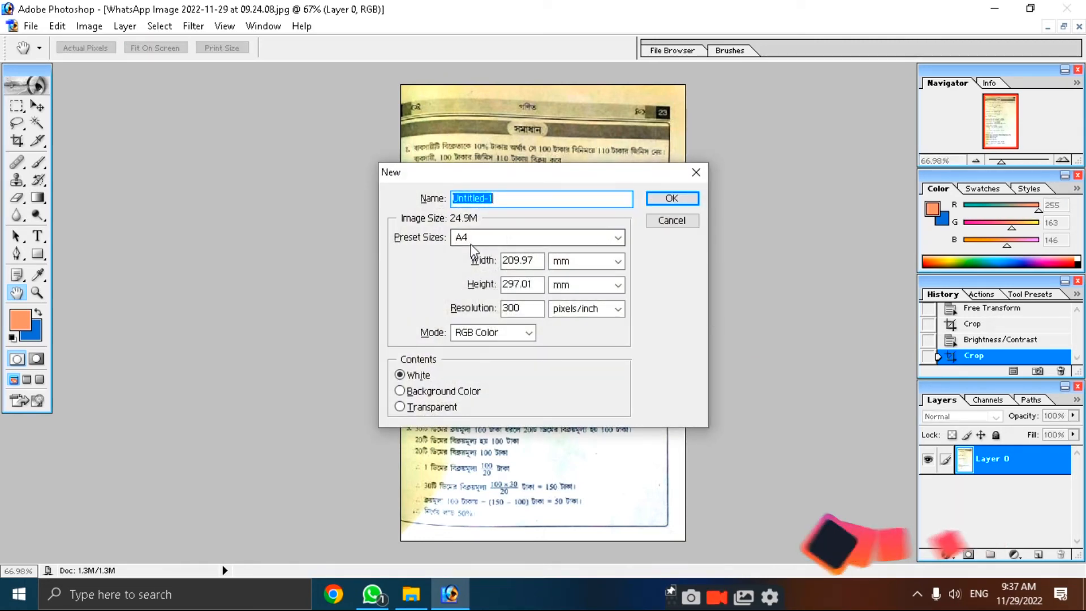
click(526, 238)
click(485, 312)
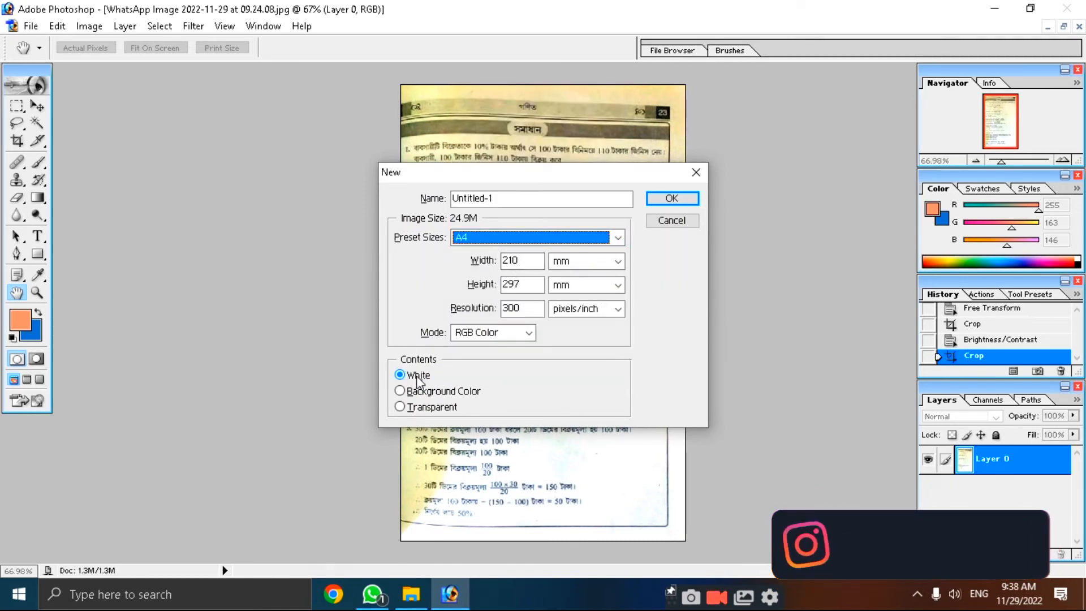
click(671, 199)
drag(121, 90, 550, 114)
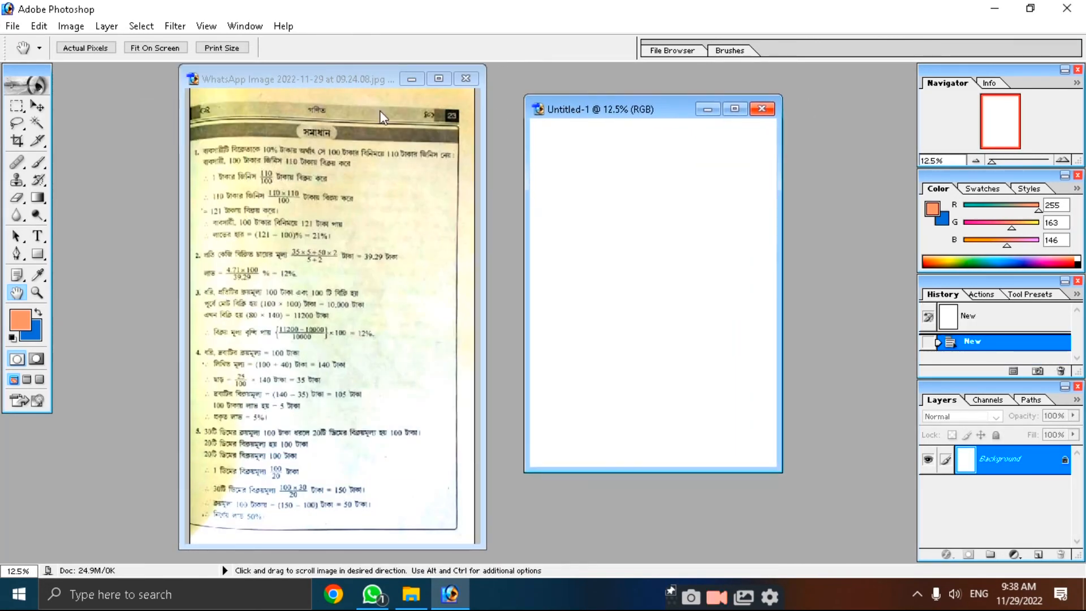
Copy the page photo's layer into the upper-left area of the blank A4 document and maximize that document's window.
click(43, 109)
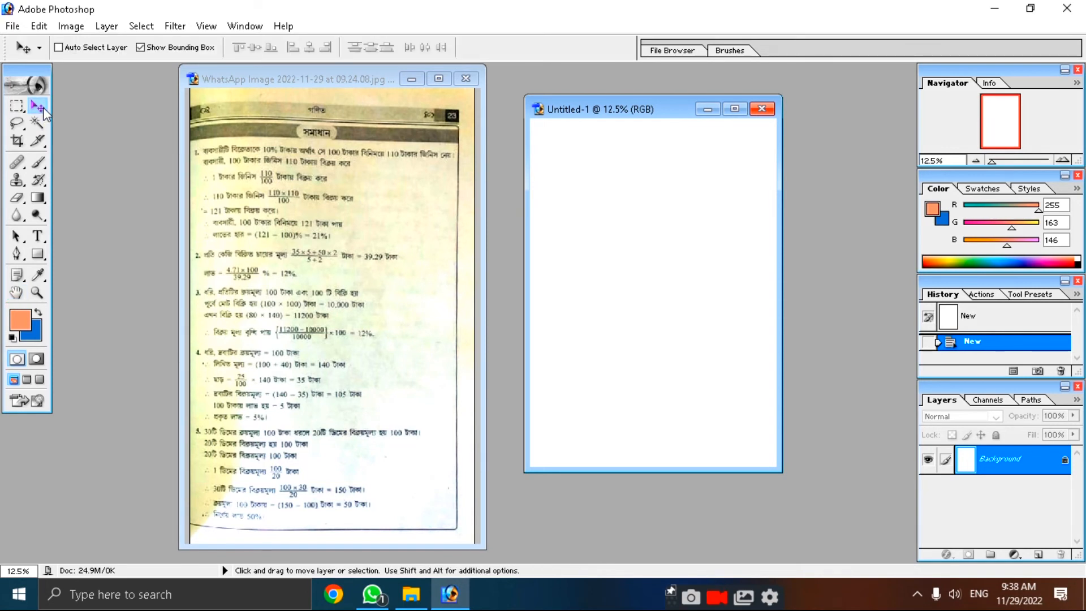
click(298, 244)
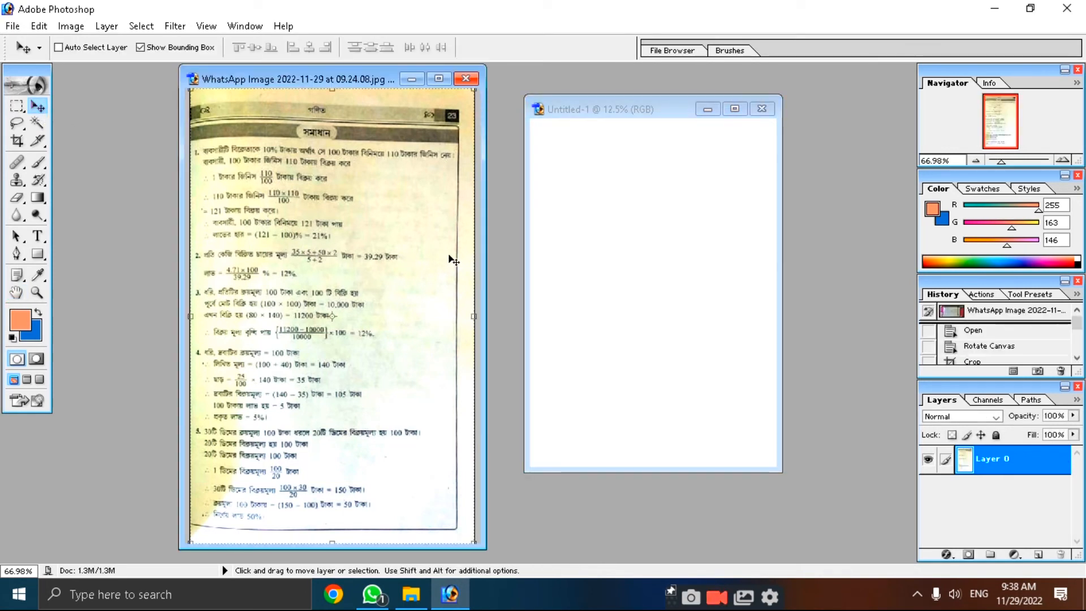
drag(407, 274, 595, 186)
click(734, 108)
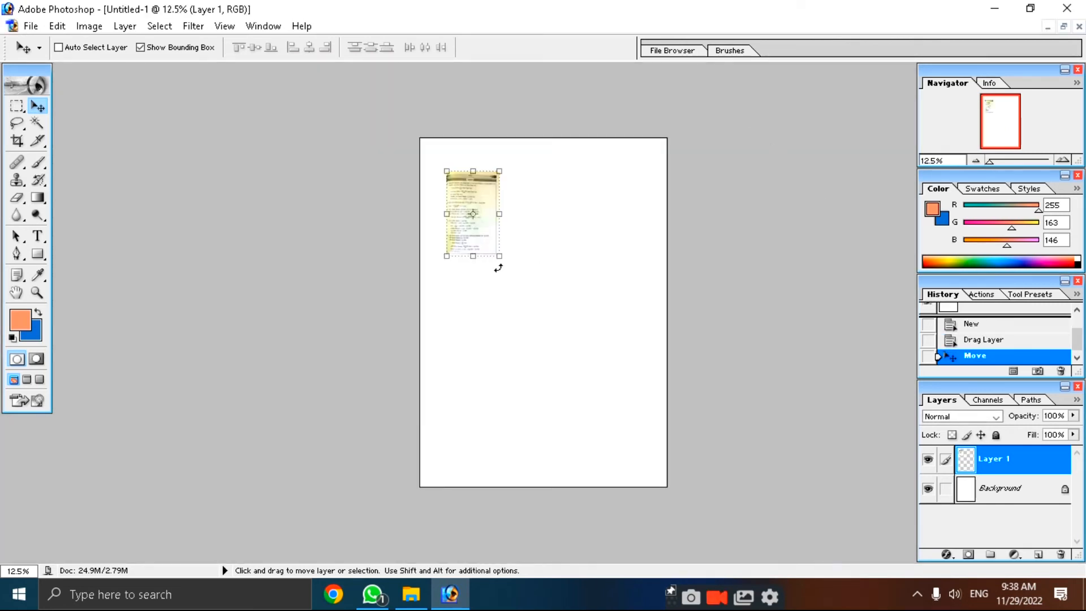
Scale the page layer to about 422% width and 378% height, centred on the A4 sheet with narrow white margins.
drag(500, 266, 649, 446)
mouse_move(597, 363)
mouse_down()
mouse_move(593, 336)
mouse_move(584, 351)
mouse_up()
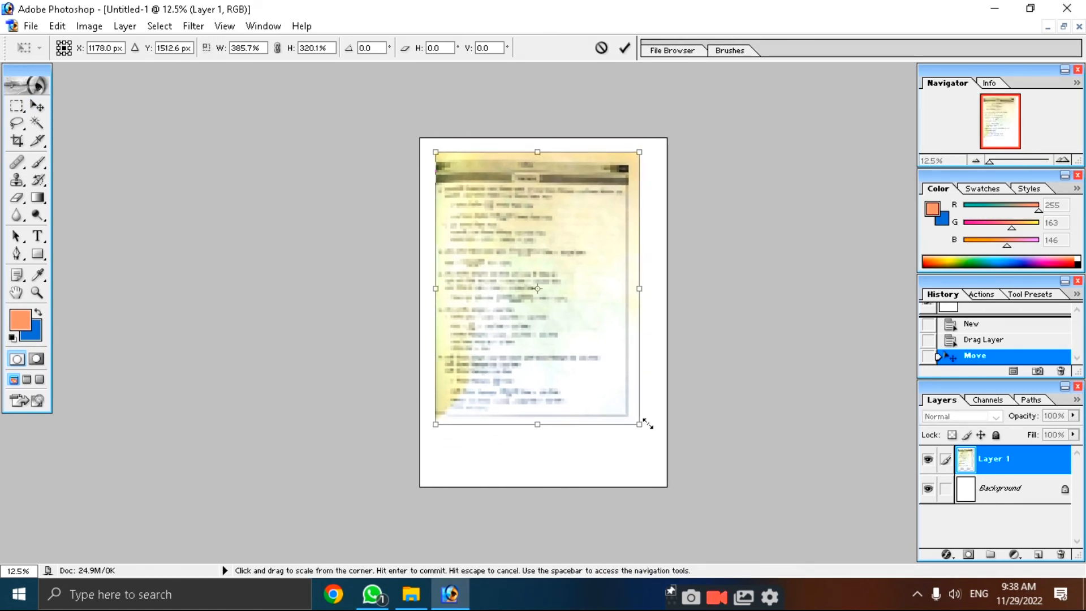
drag(639, 424, 659, 474)
key(Left)
key(Left)
key(Left)
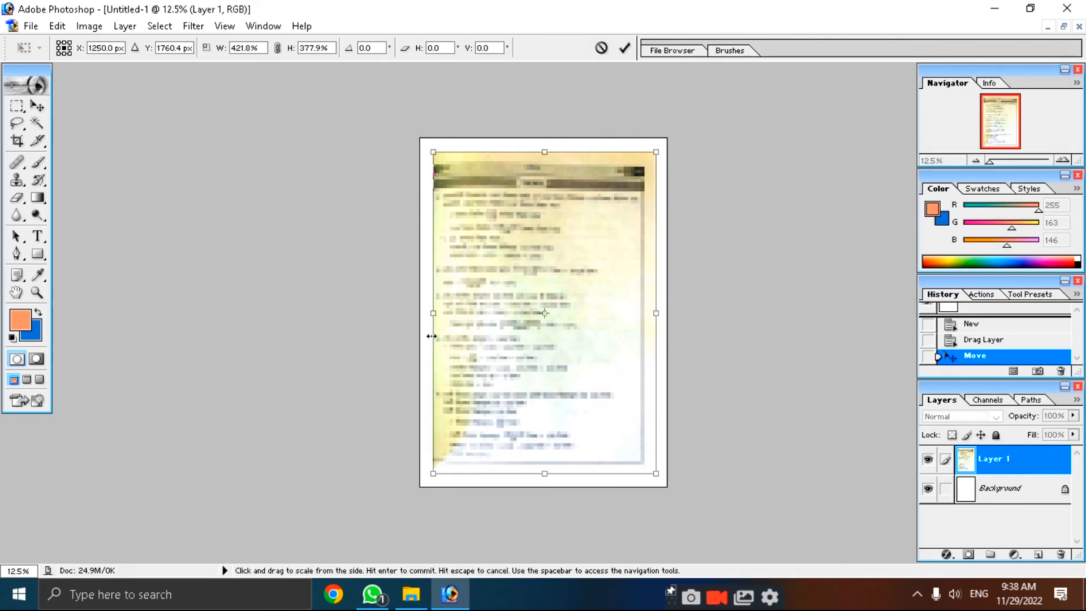
key(Return)
Examine the finished A4 page and its print preview with output options, closing the preview without printing.
scroll(714, 326, up, 4)
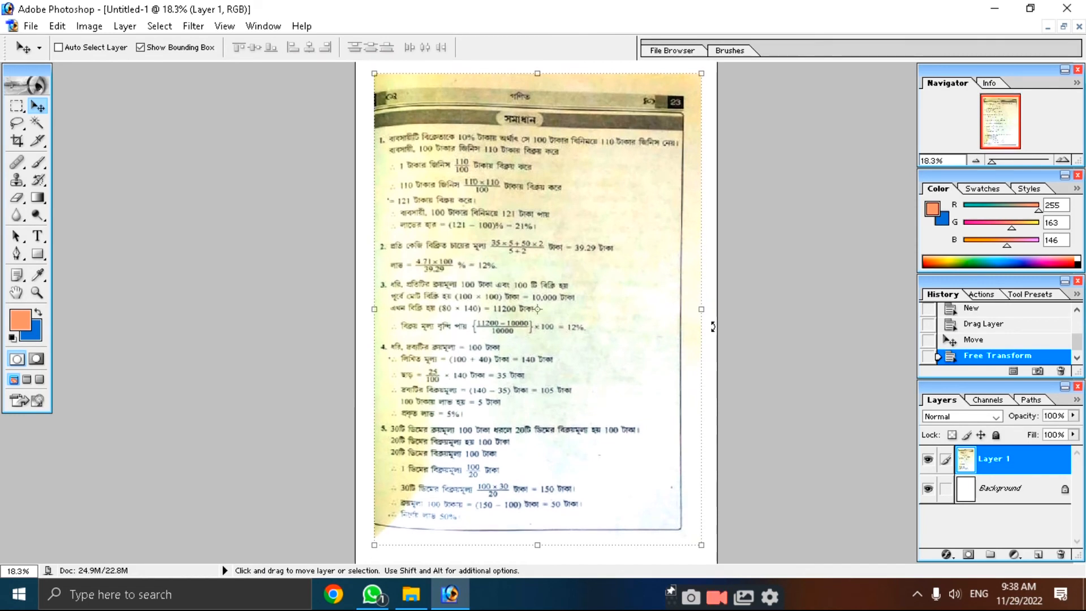
scroll(736, 420, down, 1)
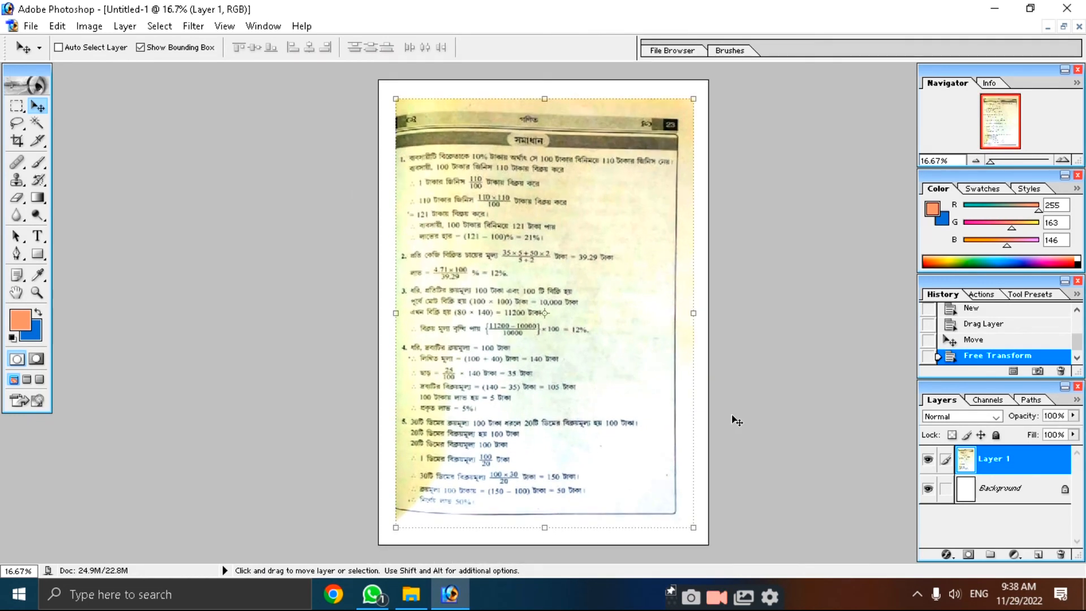
click(18, 140)
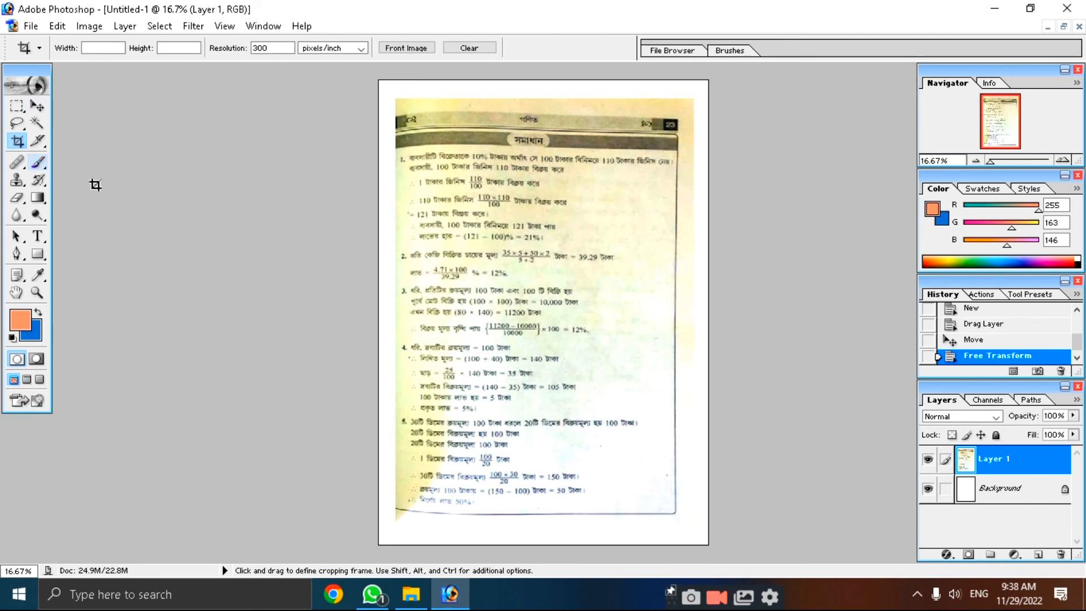
key(ctrl+p)
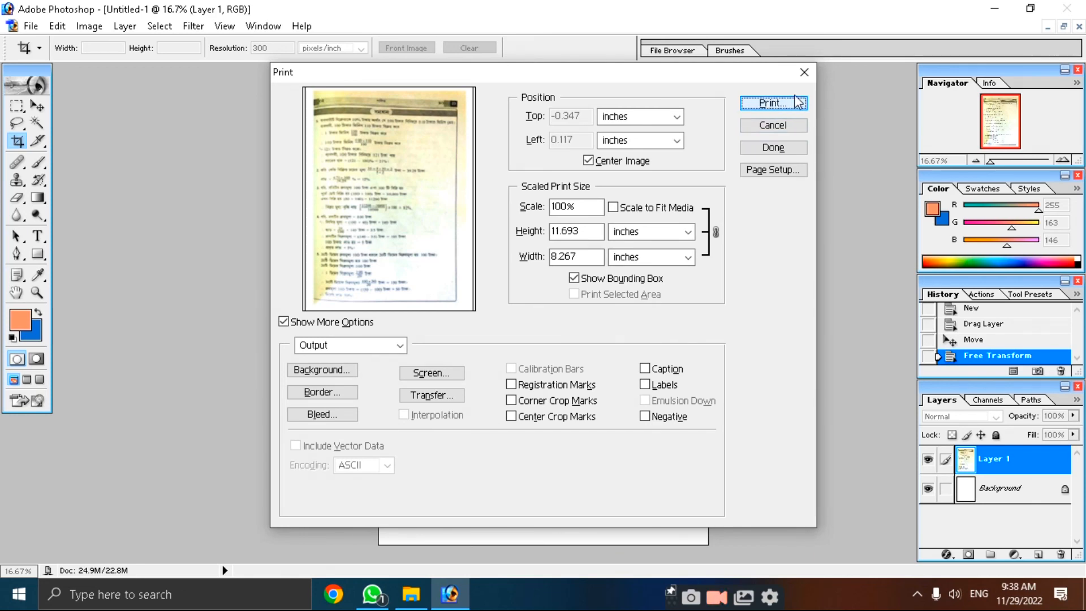
click(803, 71)
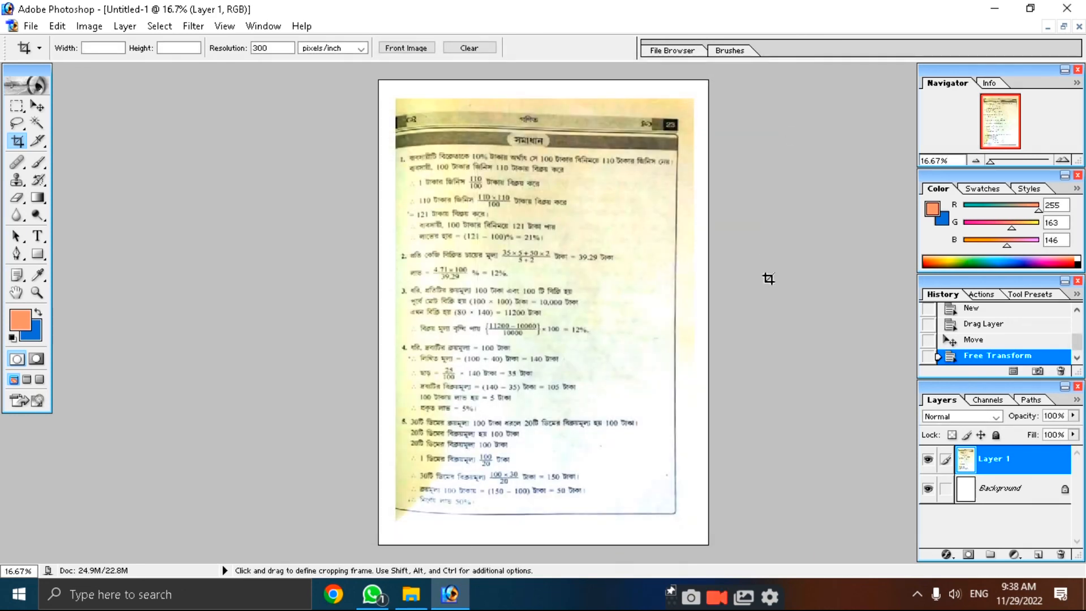